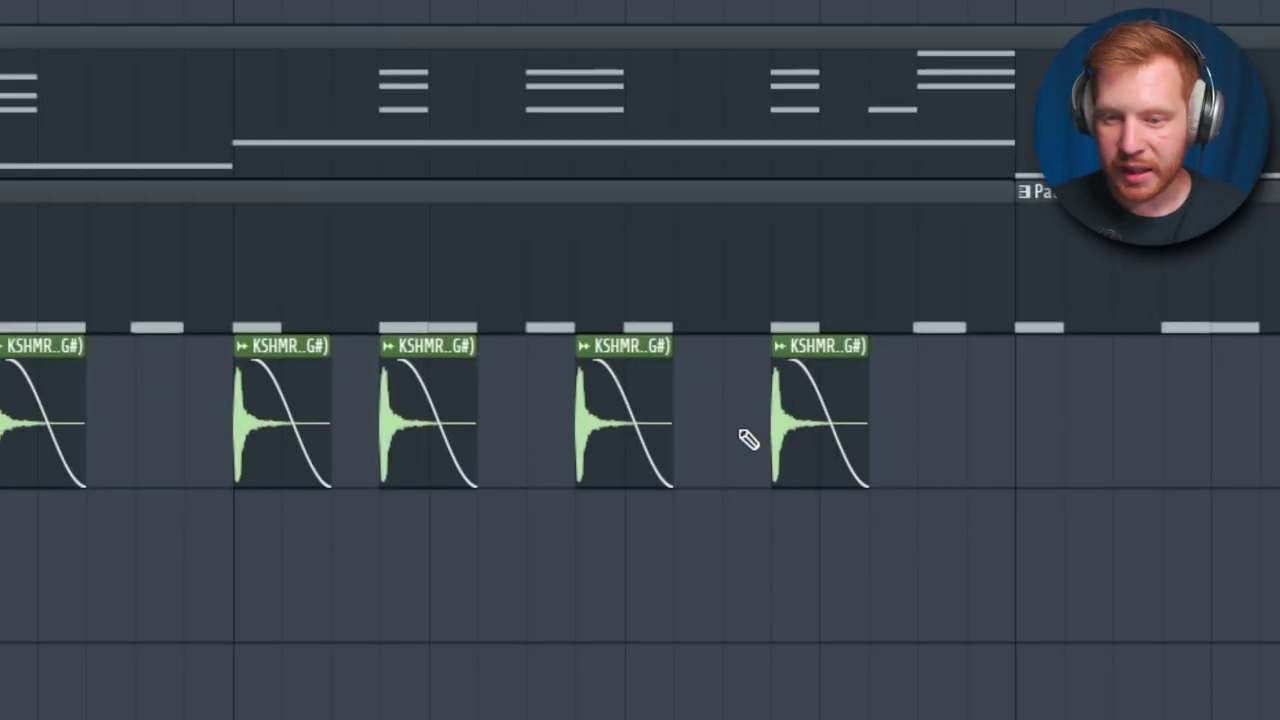
Copy the last percussion hit of the bar slightly earlier as a ghost hit, lowered to -5.2 dB and shortened.
drag(757, 478, 763, 594)
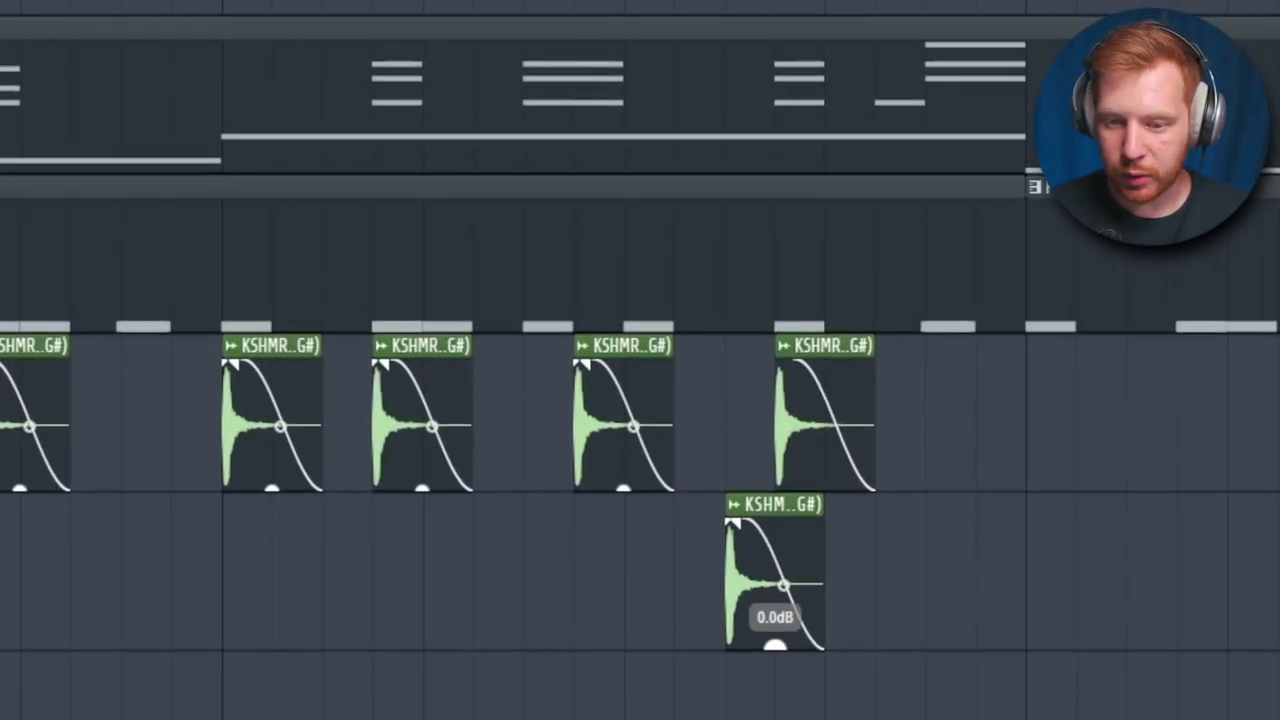
drag(776, 649, 776, 661)
drag(819, 506, 764, 504)
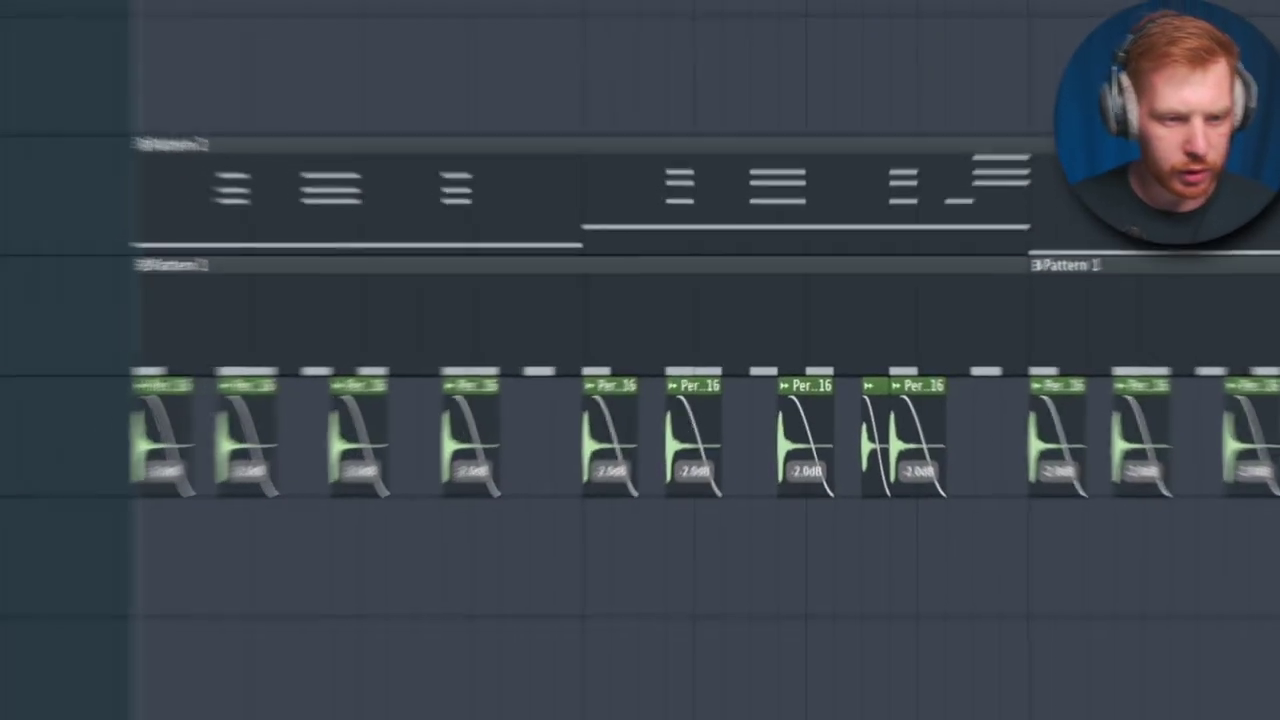
Add the KSHMR Percussion High 14 sample below the third percussion hit and shorten it to end with that hit.
drag(20, 560, 337, 520)
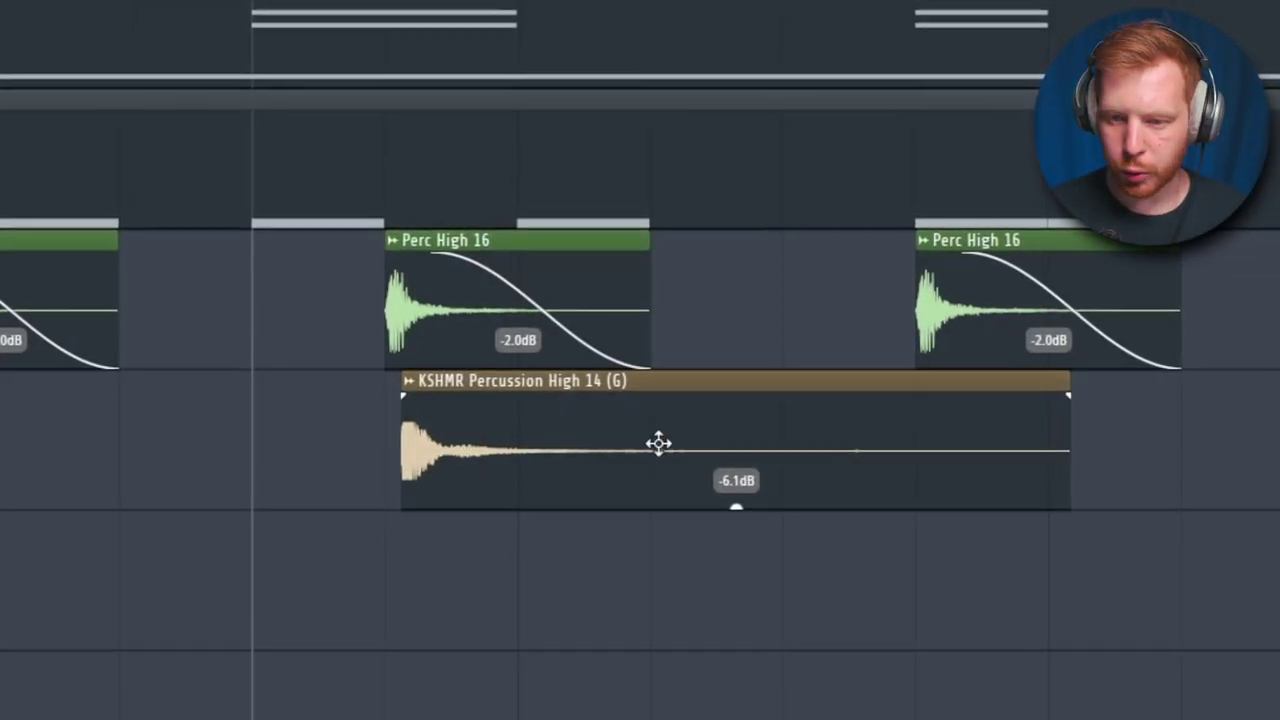
drag(1073, 386, 643, 386)
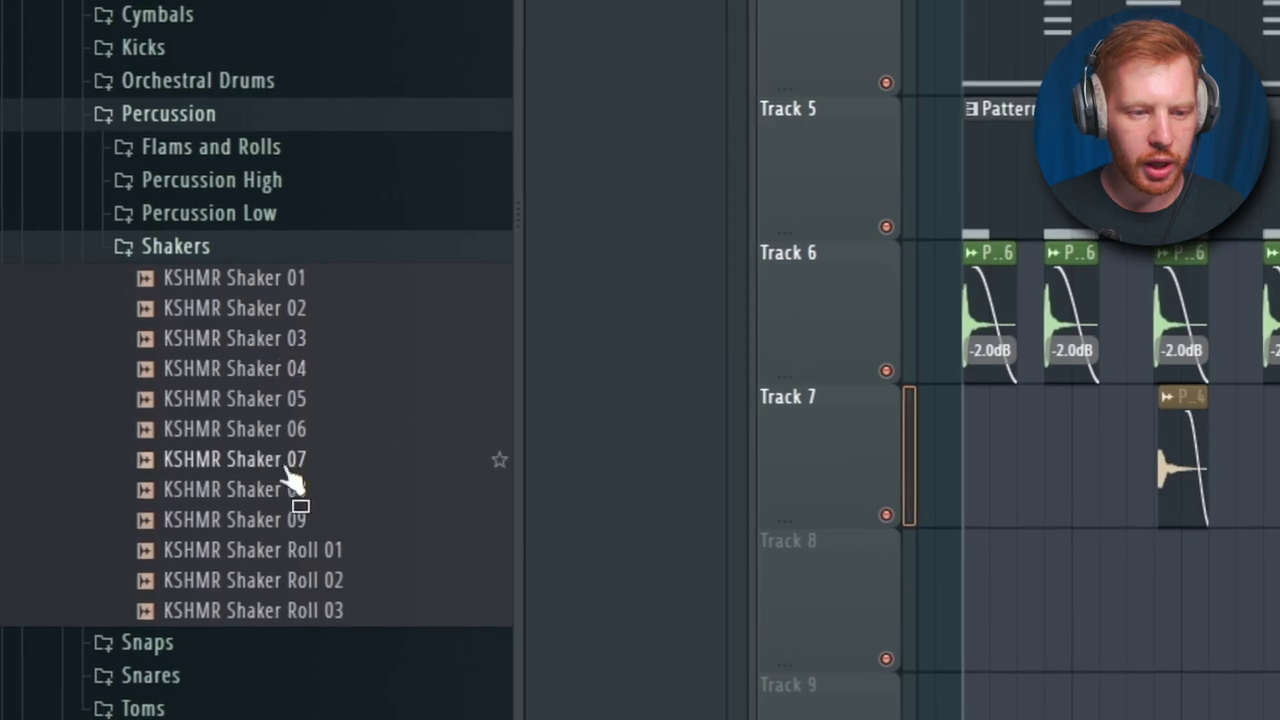
Add KSHMR Shaker 09 to Track 8 and repeat it between the percussion hits of the first bar.
click(303, 528)
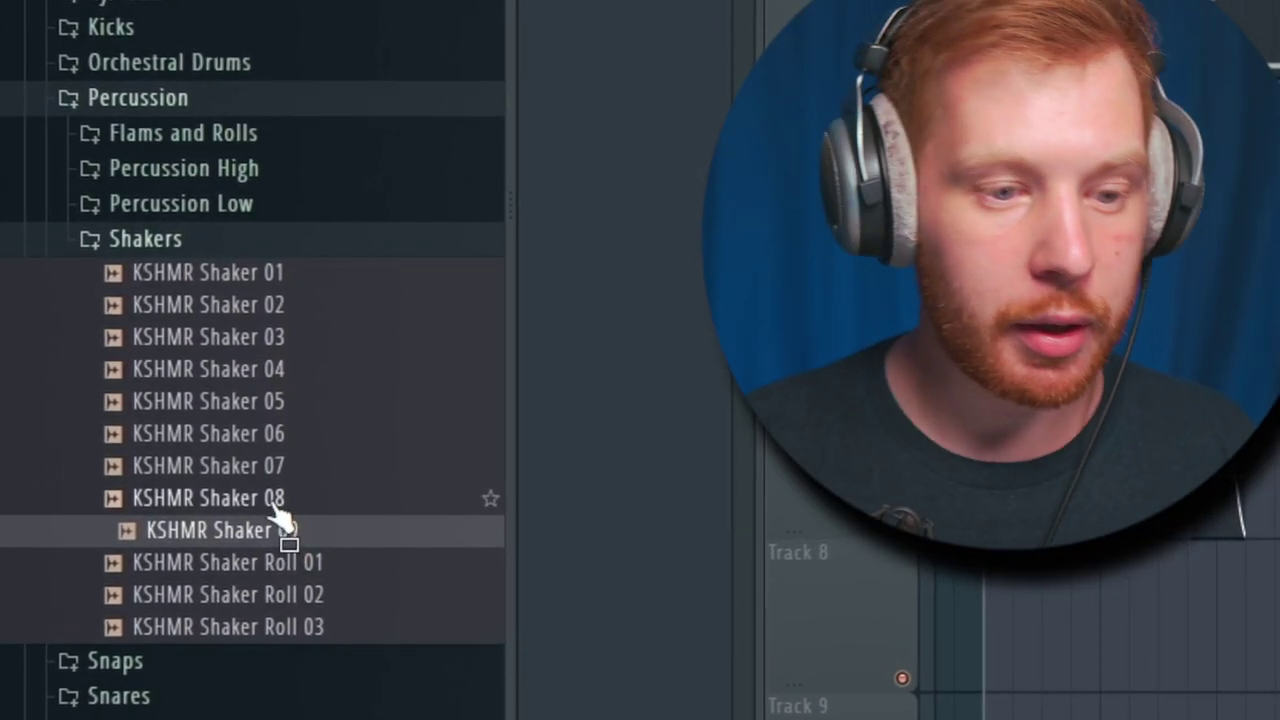
drag(228, 545, 870, 575)
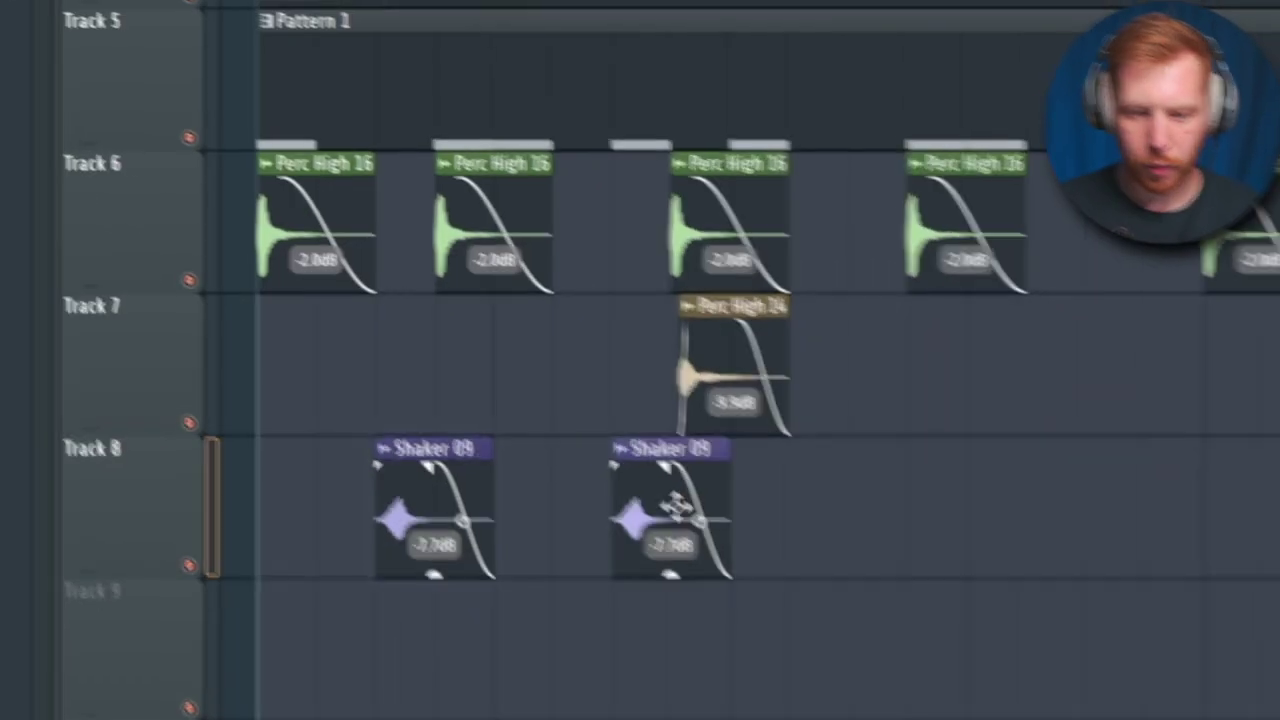
click(850, 505)
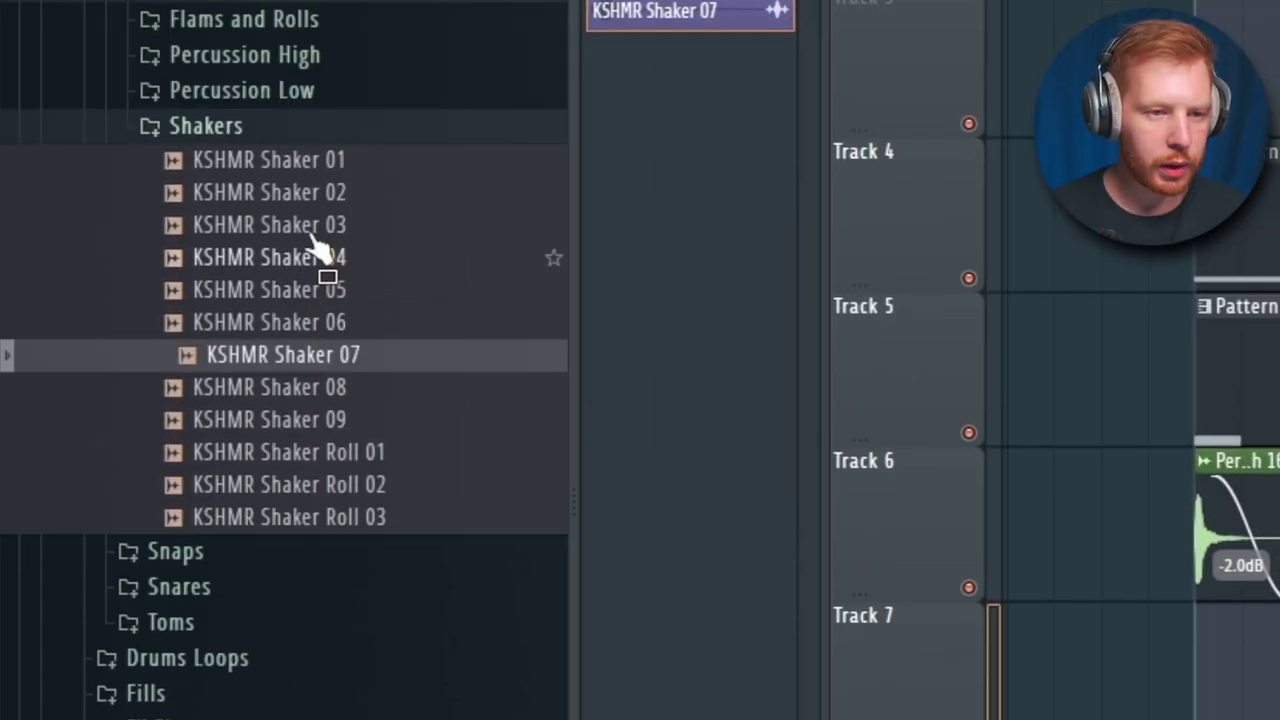
Find the Flams and Rolls percussion samples and add KSHMR Percussion Flam 01 to the playlist below the shakers.
scroll(314, 243, up, 4)
click(268, 332)
click(290, 228)
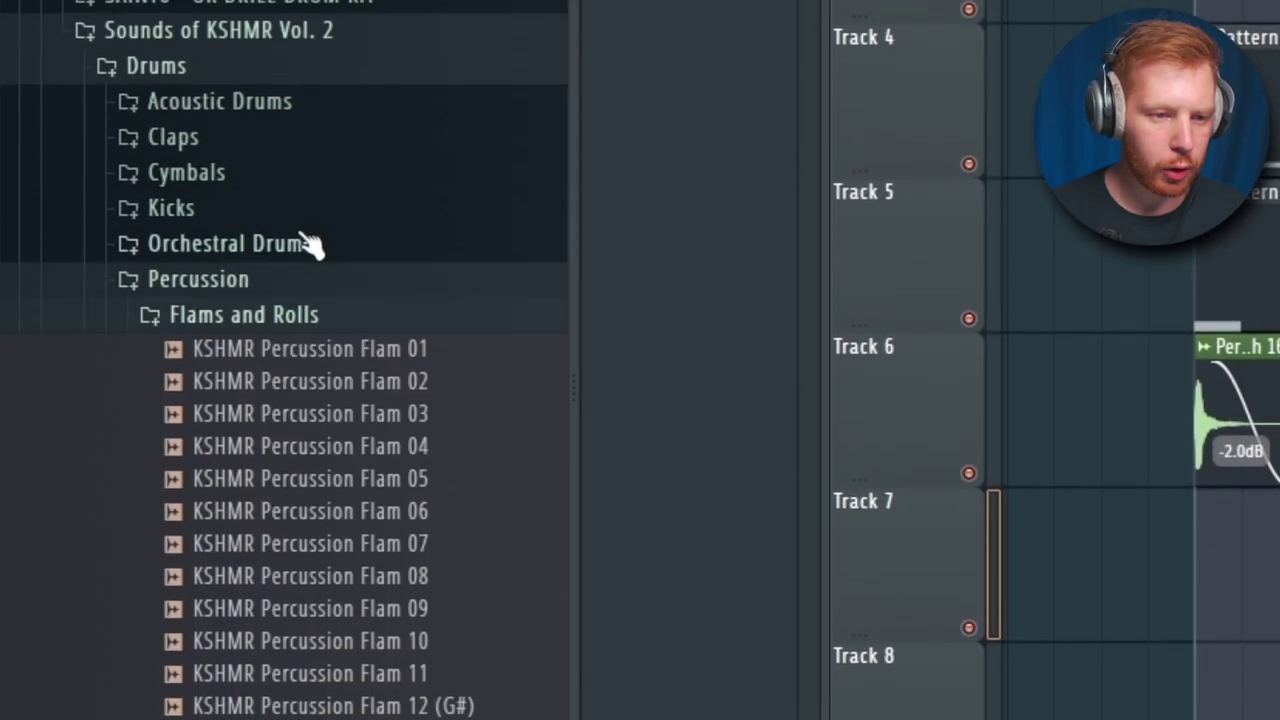
drag(304, 338, 1198, 716)
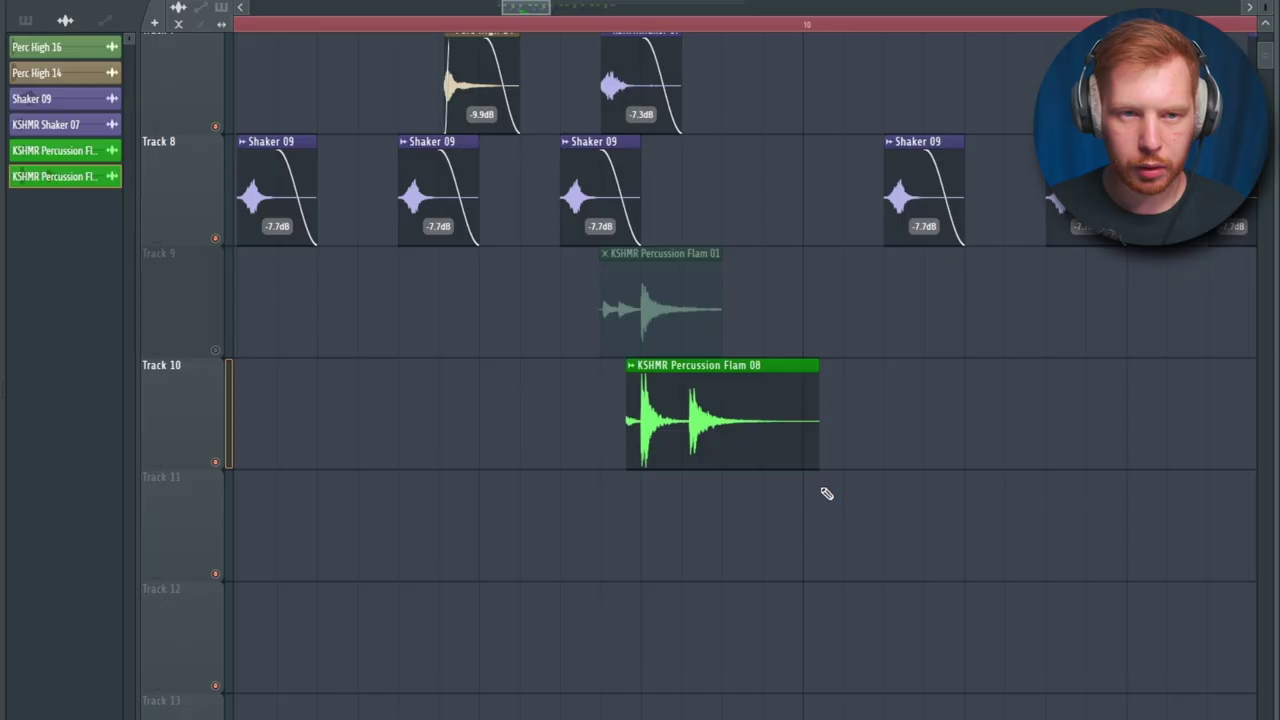
Lengthen the KSHMR Percussion Flam 08 clip, slice it just before its second hit and separate the two pieces.
drag(840, 370, 929, 370)
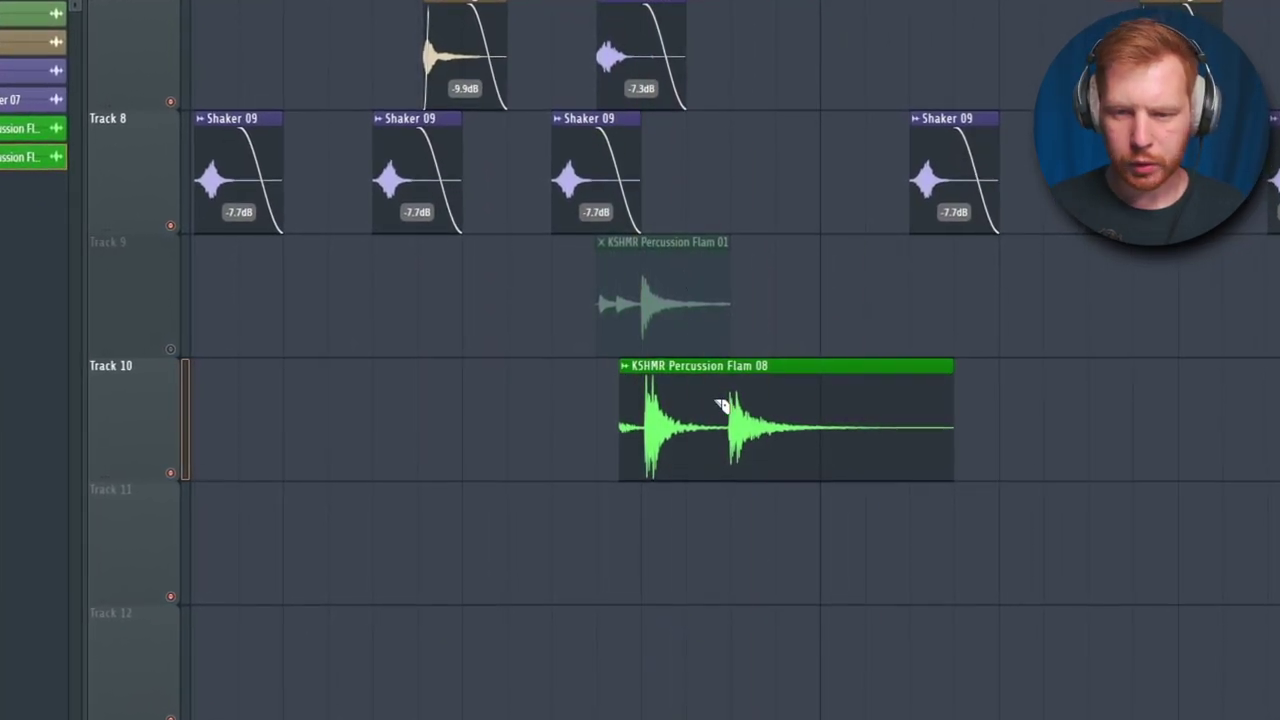
click(731, 404)
key(p)
drag(690, 425, 1128, 433)
click(141, 350)
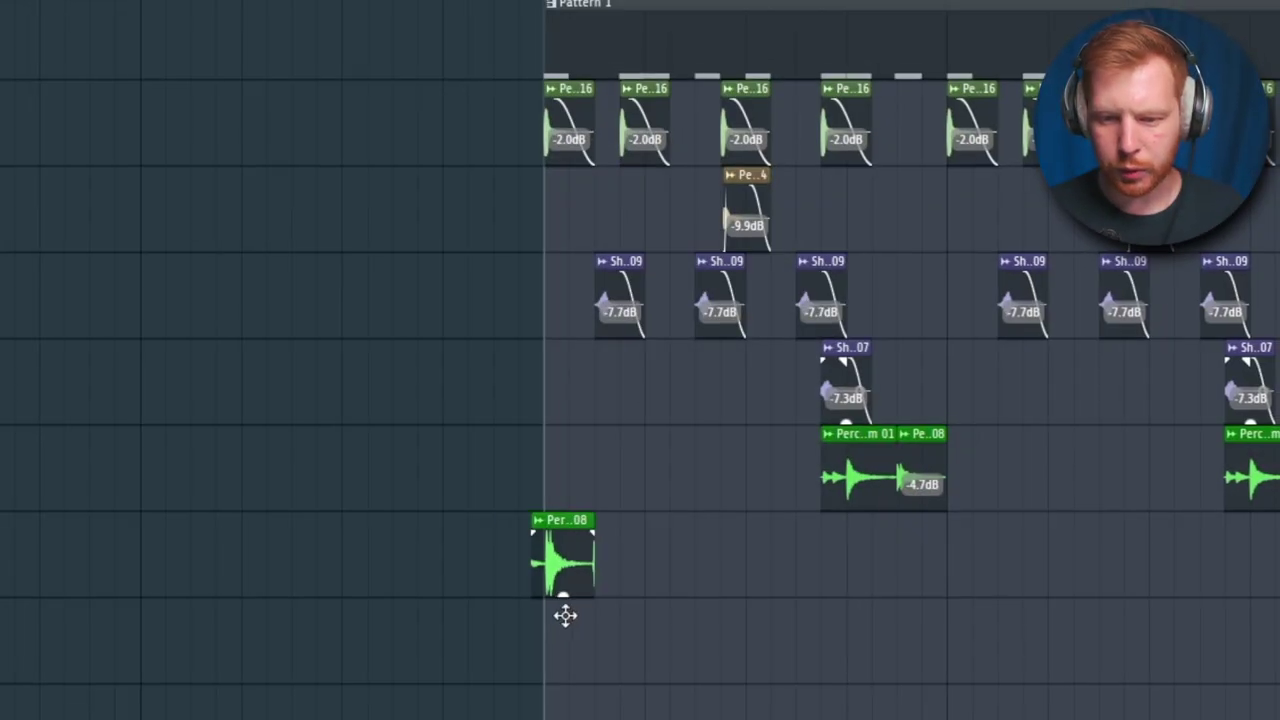
Repeat the short Perc Flam 08 hits twice per bar on Track 11 across all four bars.
scroll(540, 541, up, 3)
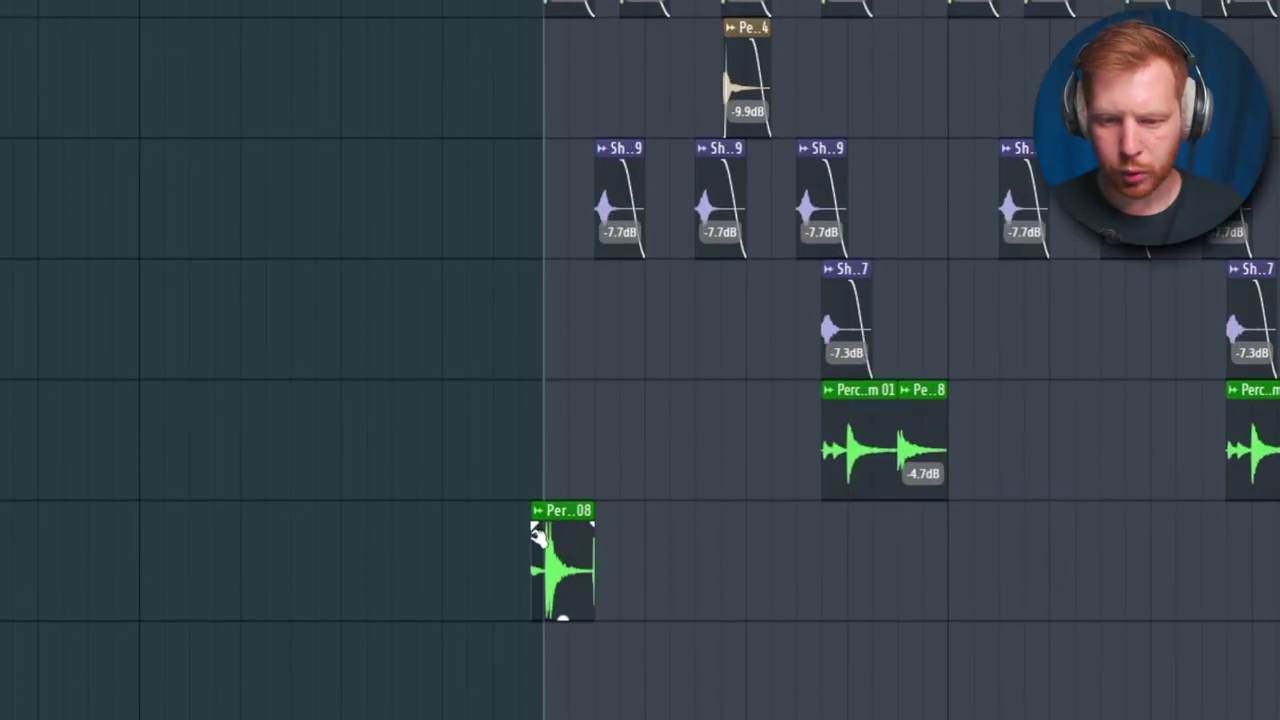
scroll(555, 540, up, 2)
scroll(565, 545, up, 3)
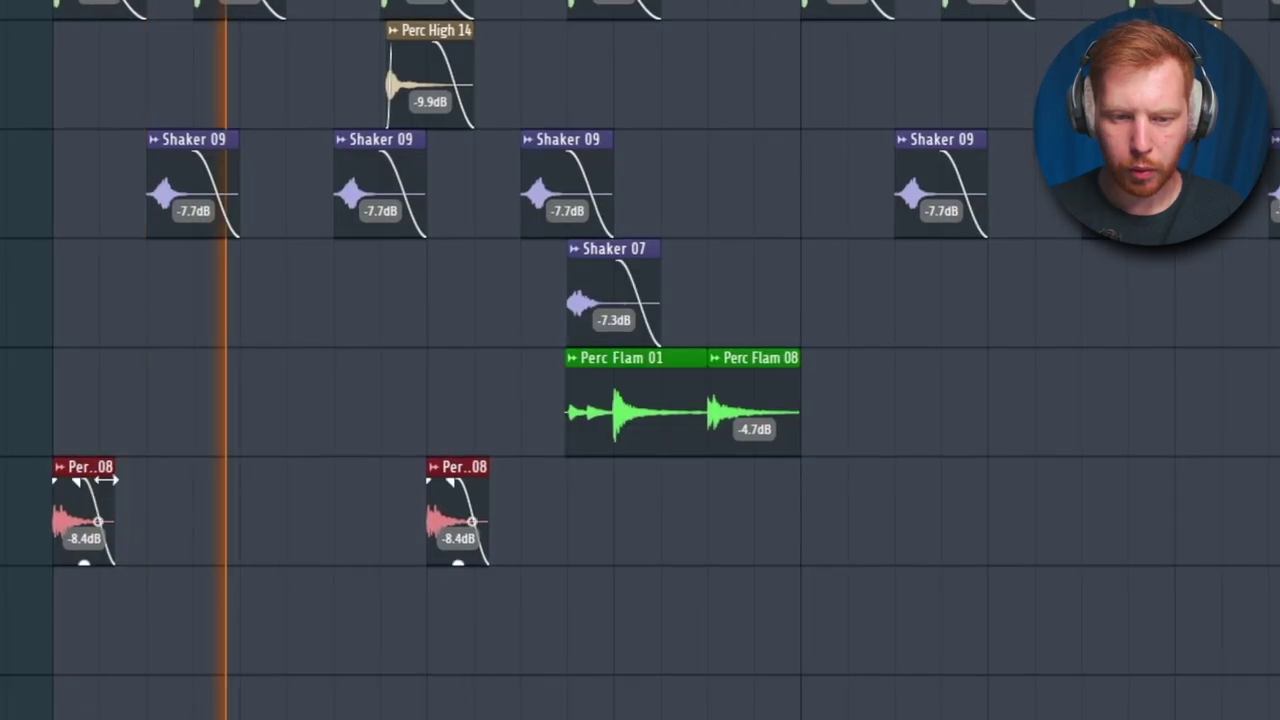
drag(106, 480, 812, 477)
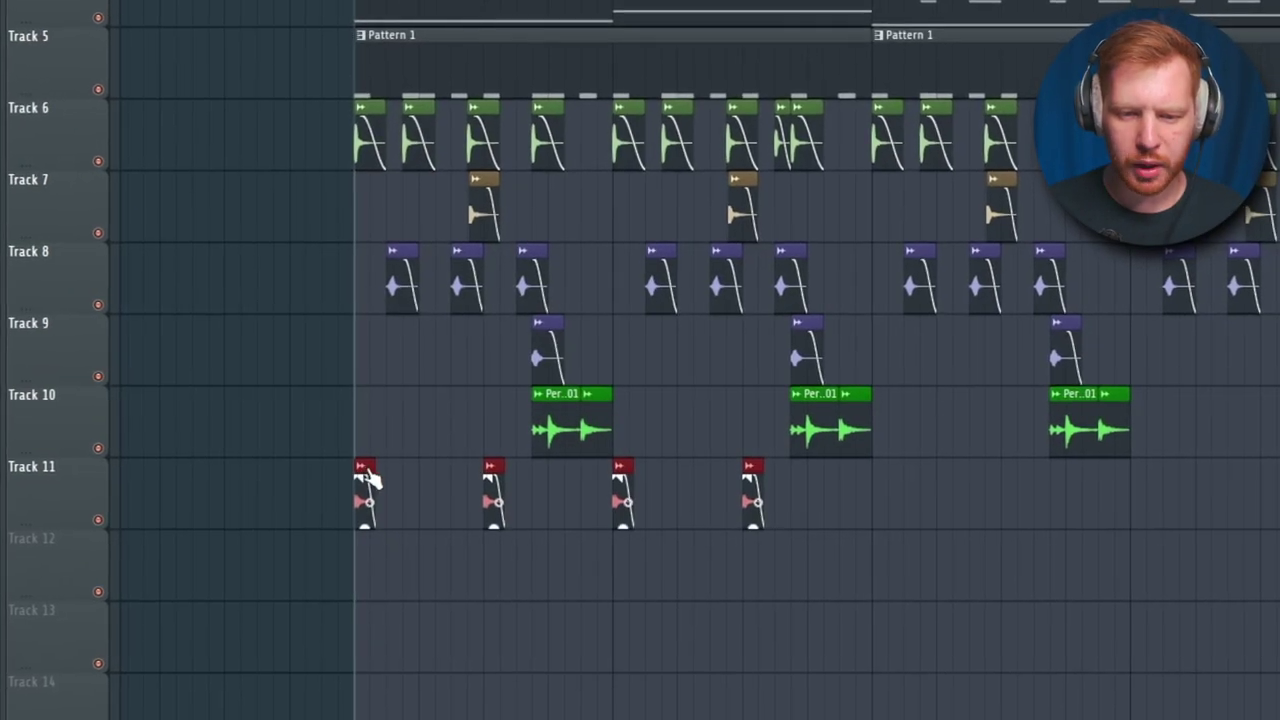
scroll(368, 473, up, 3)
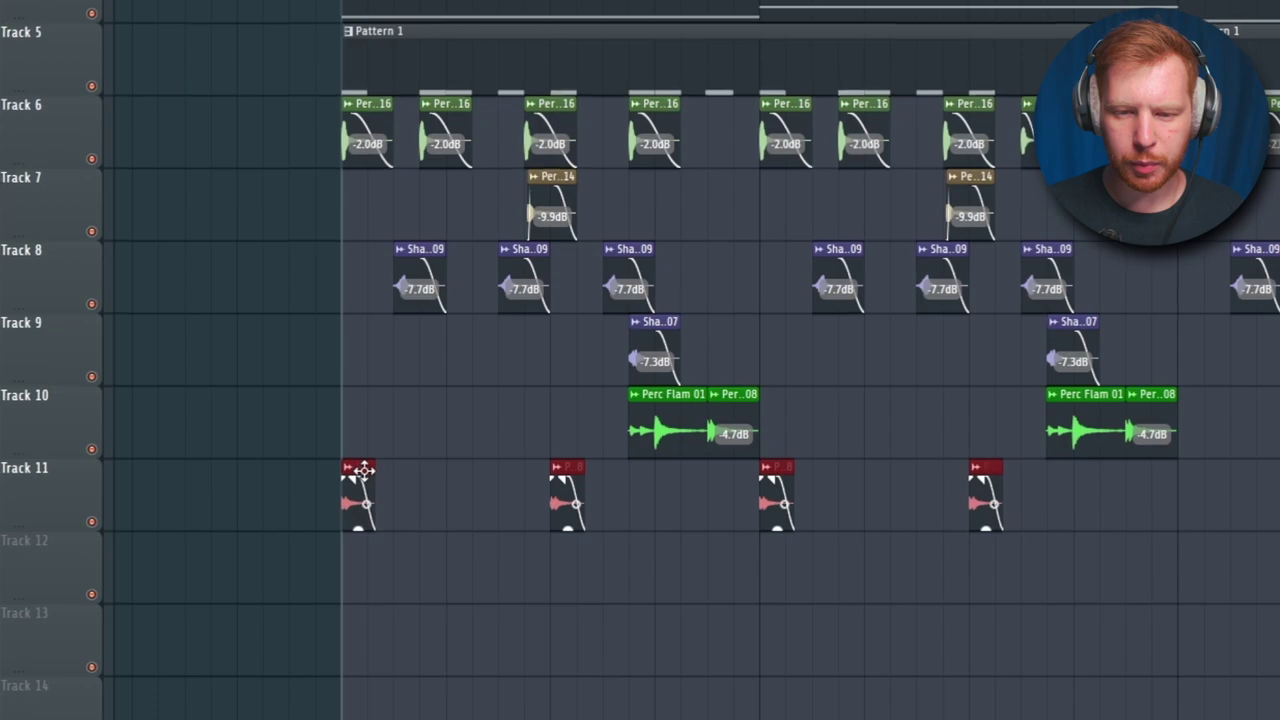
drag(363, 471, 1149, 474)
drag(787, 559, 874, 622)
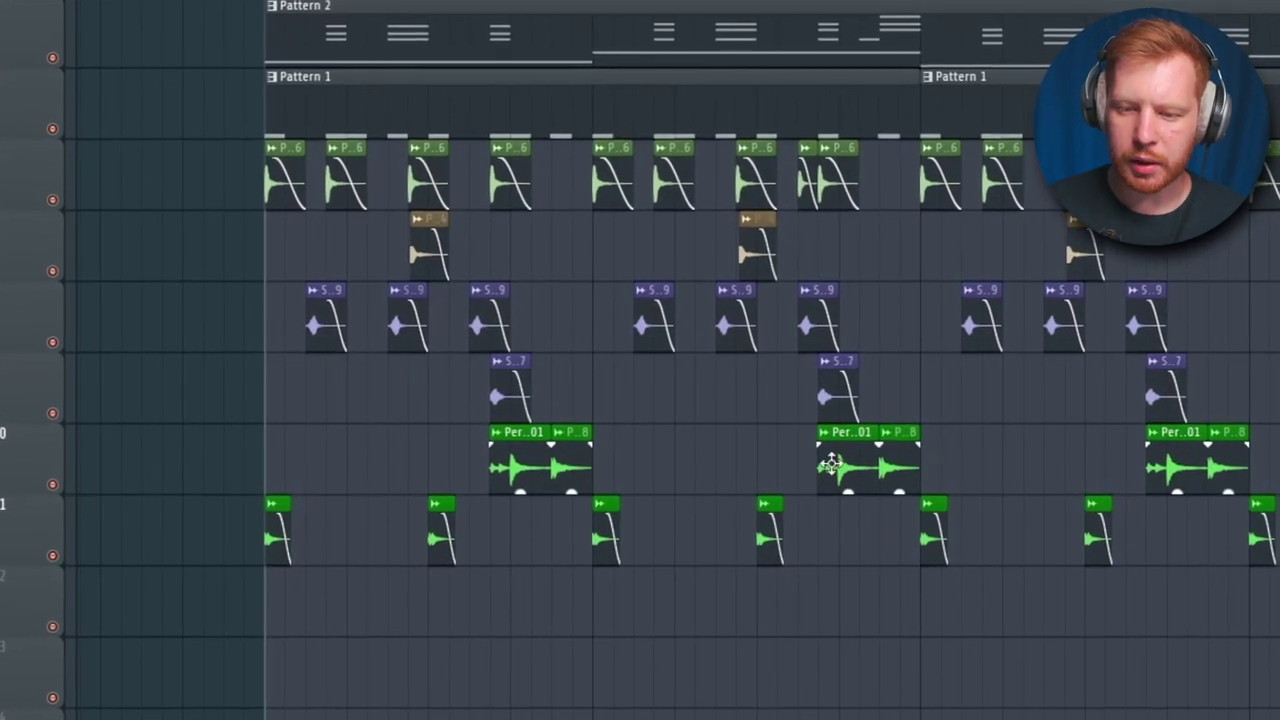
Add KSHMR Percussion Flam 11 on the track below the Flam 08 hits, starting near the bar's end.
drag(812, 481, 948, 470)
ctrl+click(948, 470)
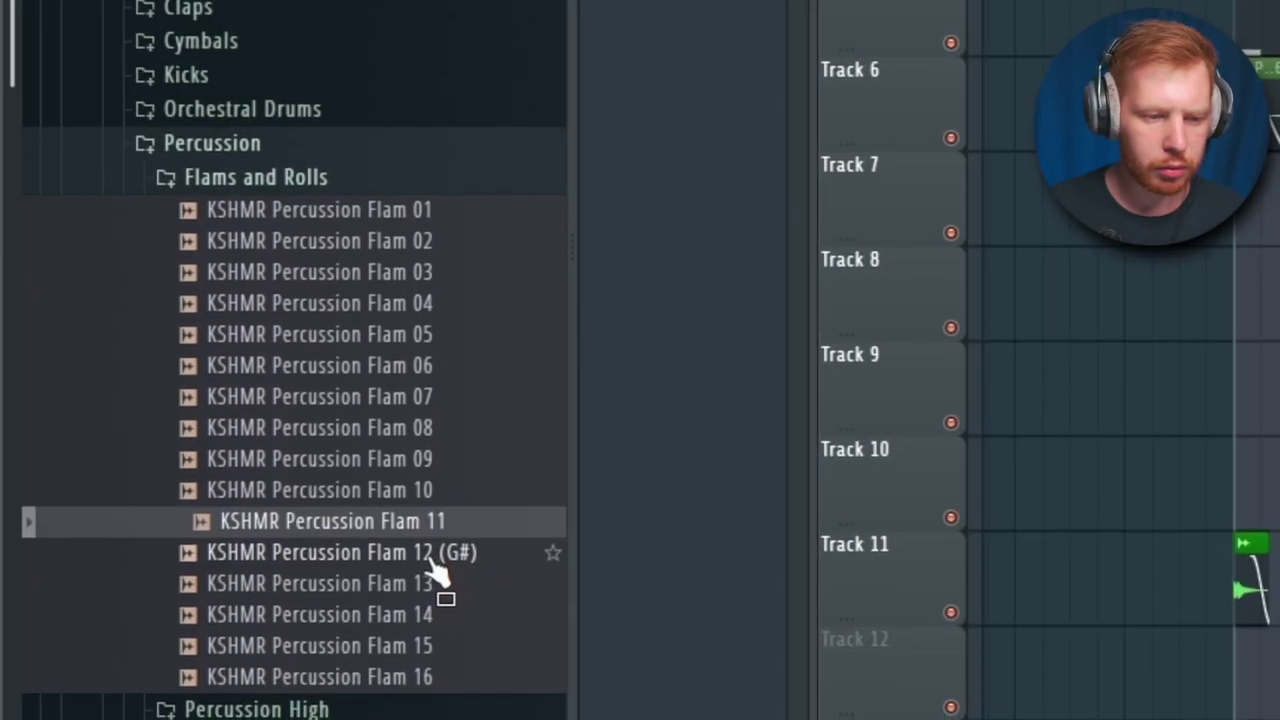
drag(443, 571, 1057, 513)
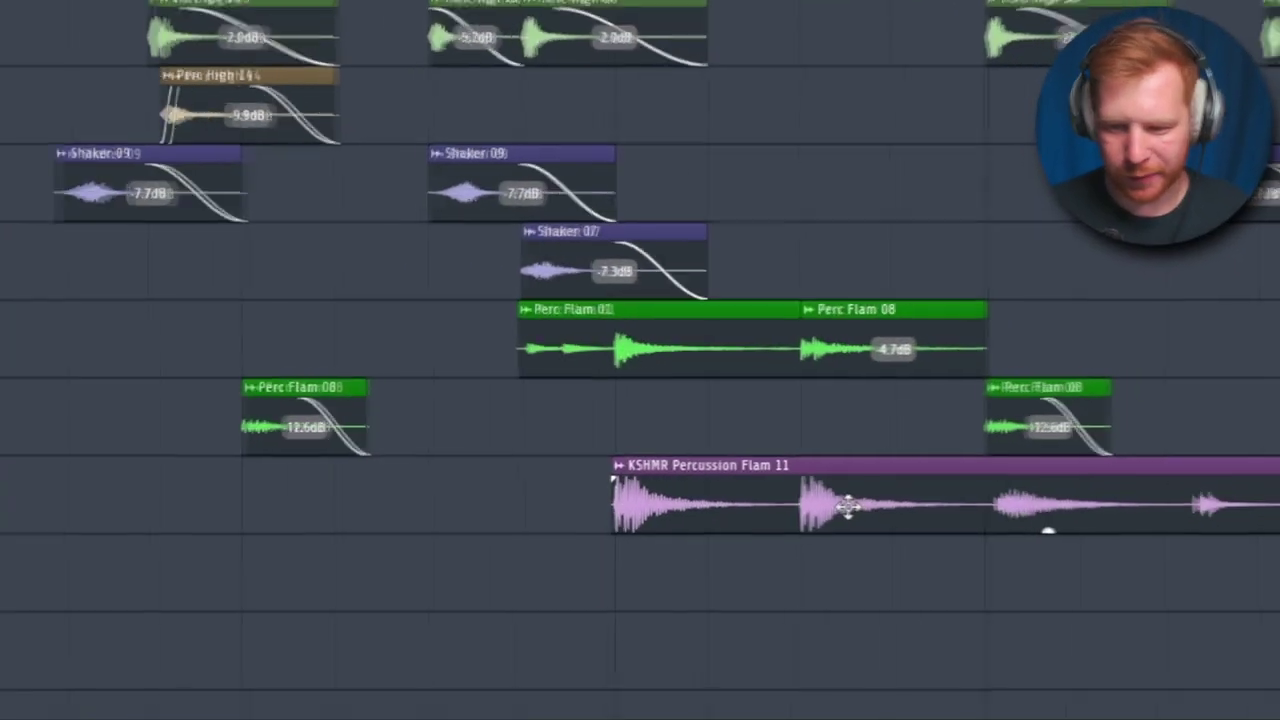
Slice the Percussion Flam 11 clip at the bar line, delete its tail and lower the clip to -6.8 dB.
key(c)
right_click(968, 500)
scroll(946, 489, down, 4)
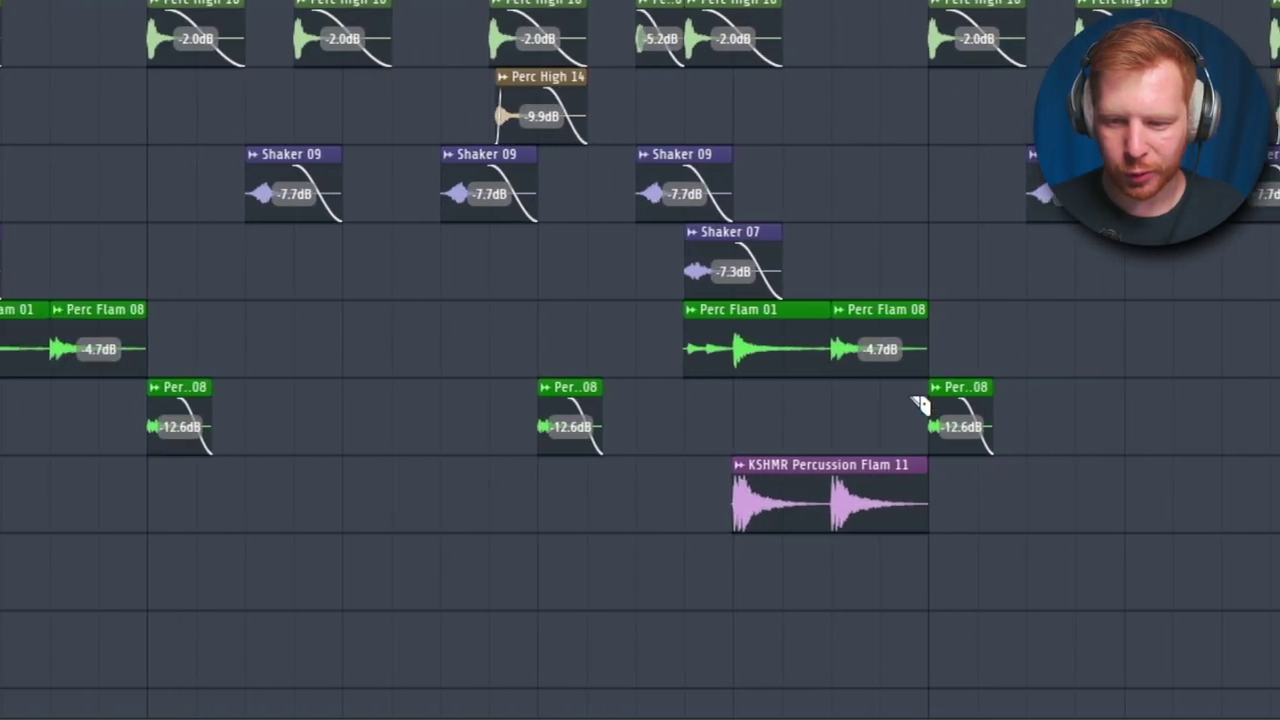
middle_click(892, 285)
click(953, 368)
key(space)
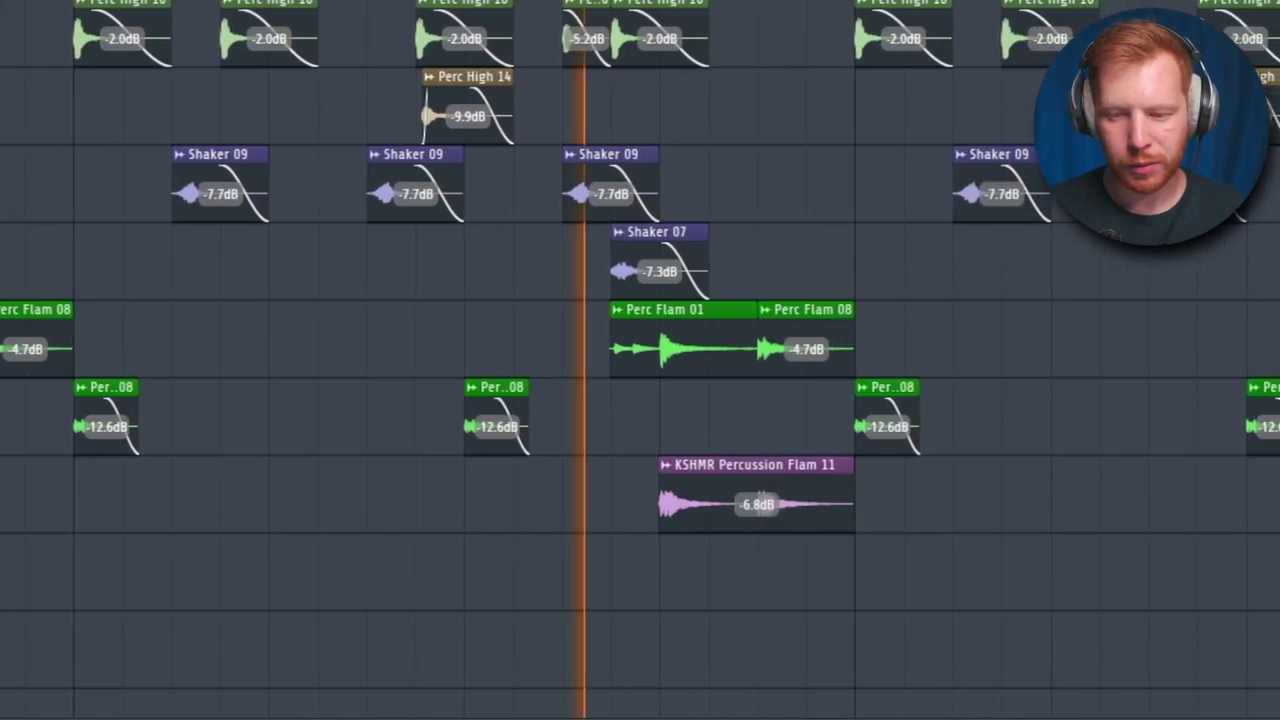
key(space)
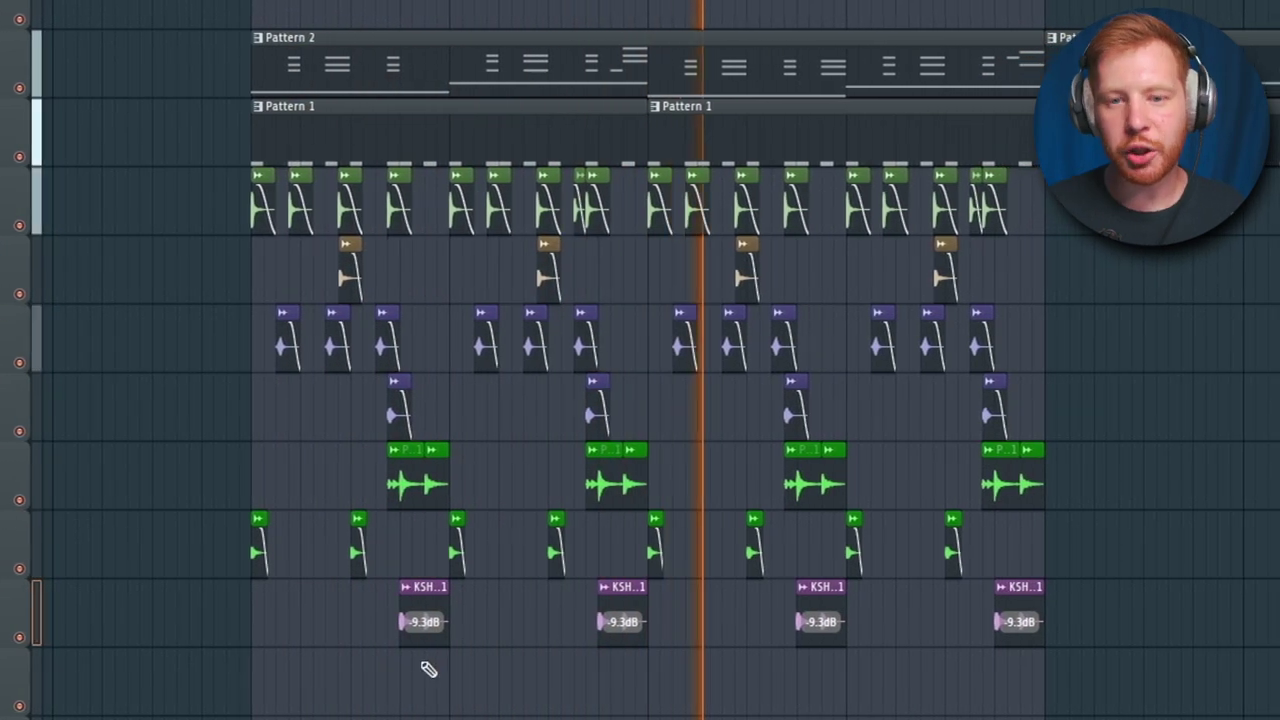
Select the Percussion Flam 11 clips in all four bars and lower them to -9.6 dB.
drag(312, 661, 1120, 612)
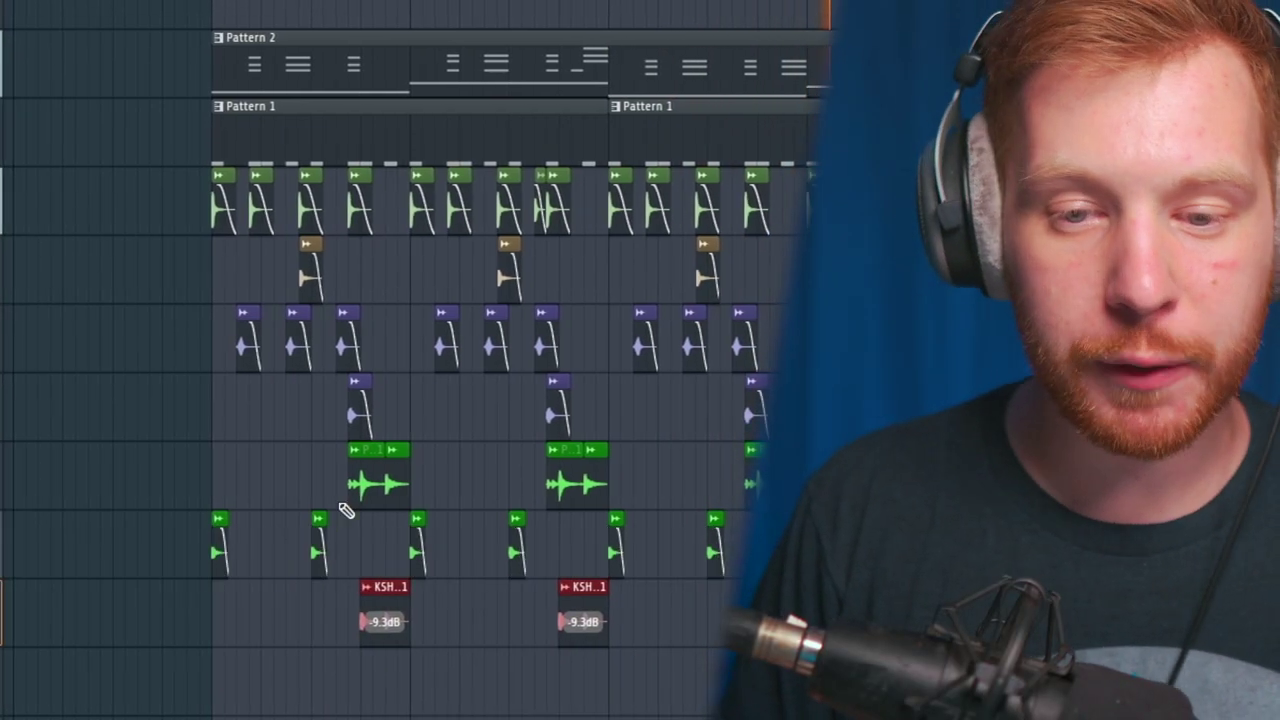
drag(293, 410, 374, 507)
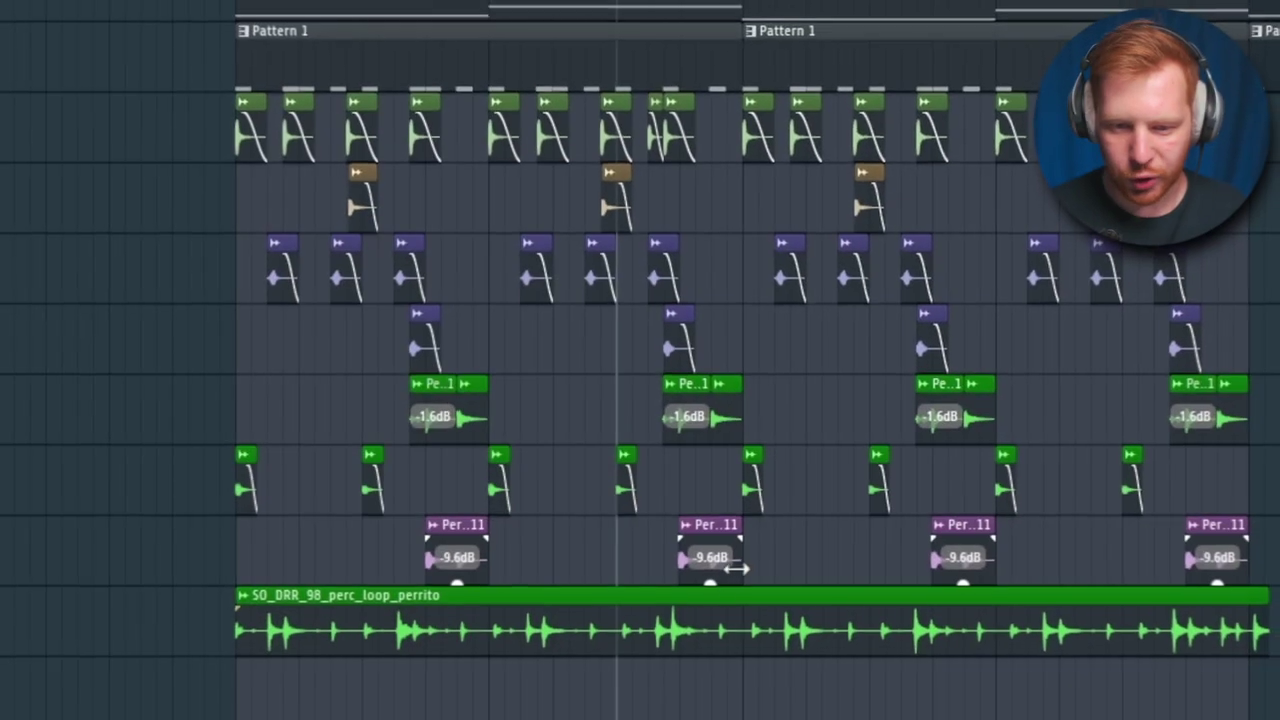
Audition the SO_DRR_98_perc_loop_perrito loop with the drums and slice it around its hits in the first bar.
double_click(711, 611)
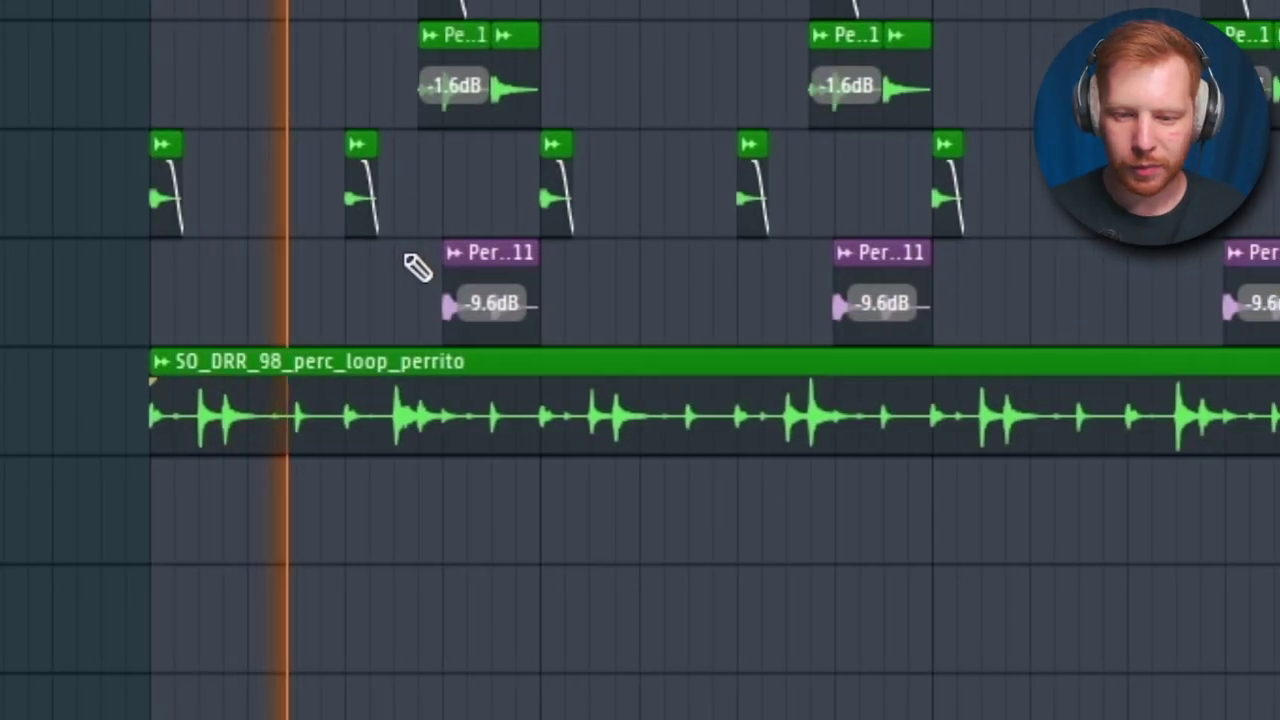
key(space)
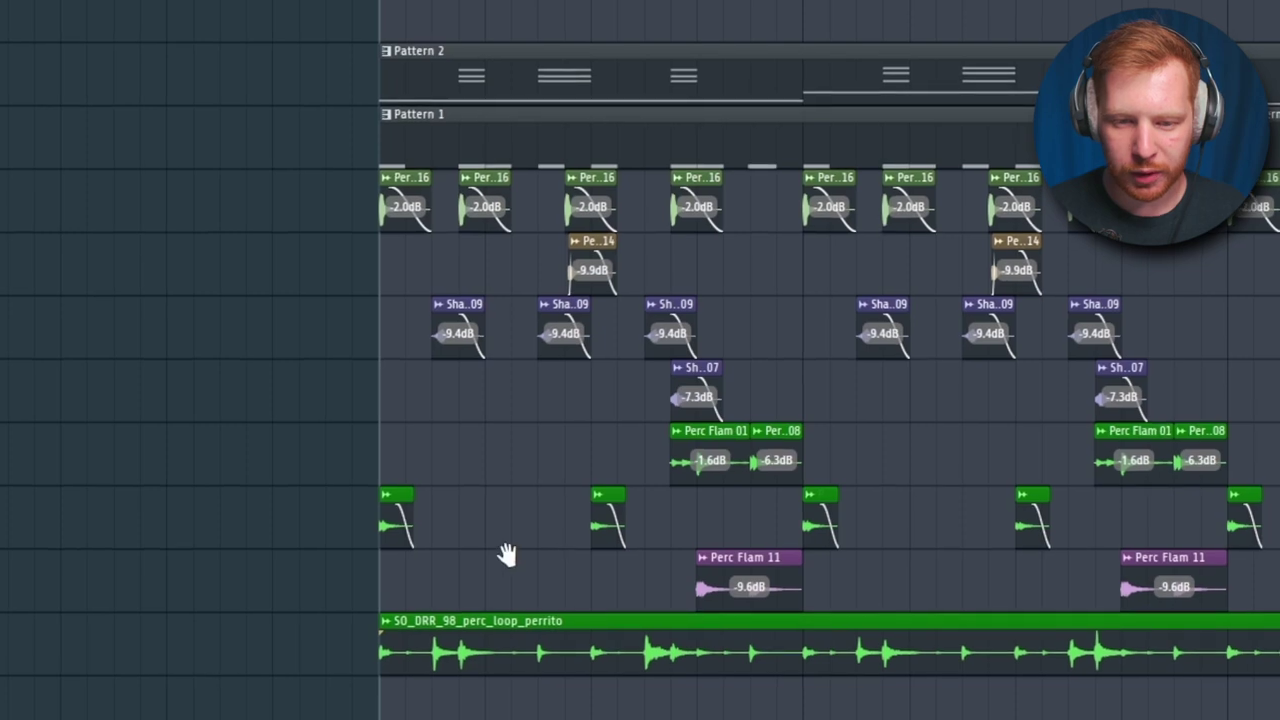
drag(508, 555, 285, 480)
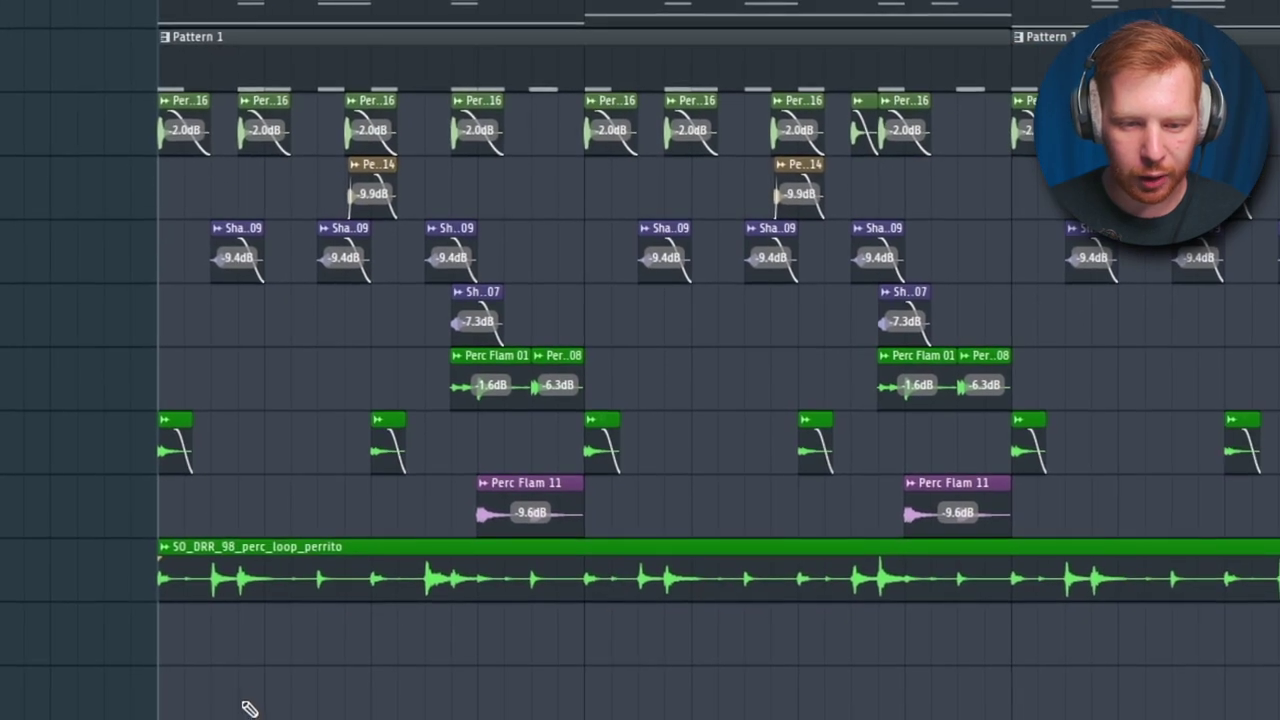
scroll(230, 706, up, 5)
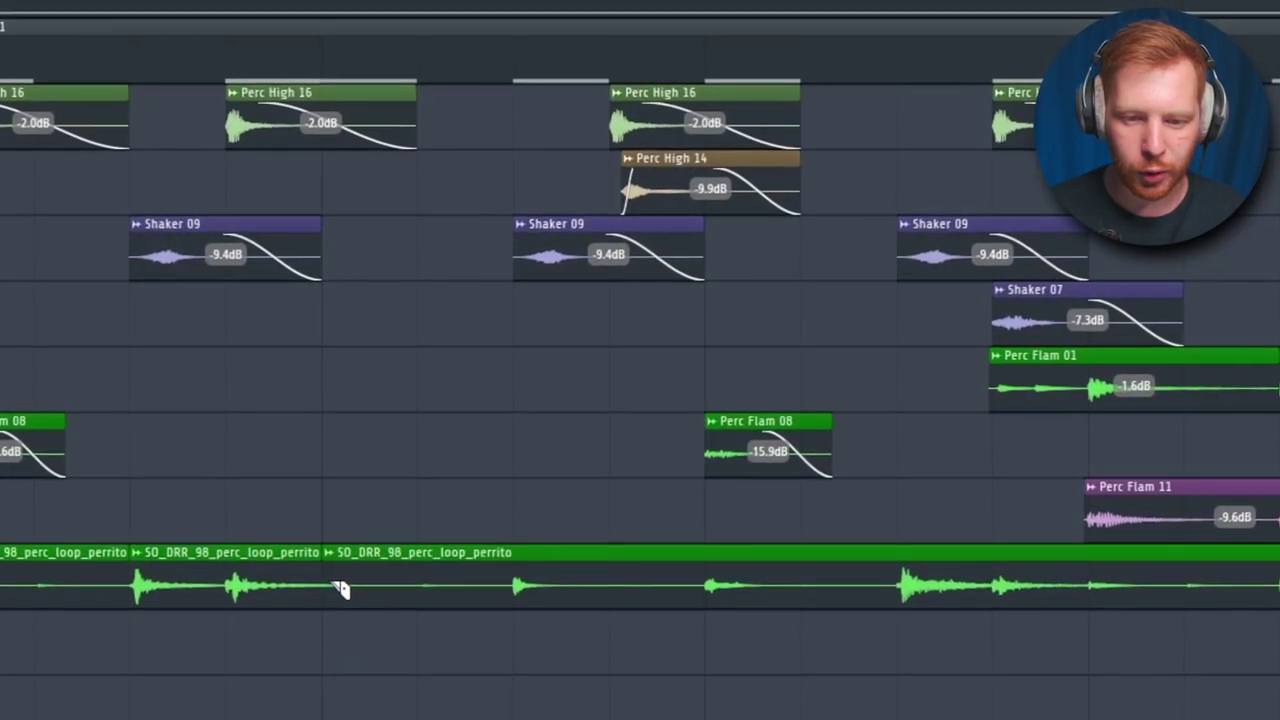
scroll(612, 650, down, 3)
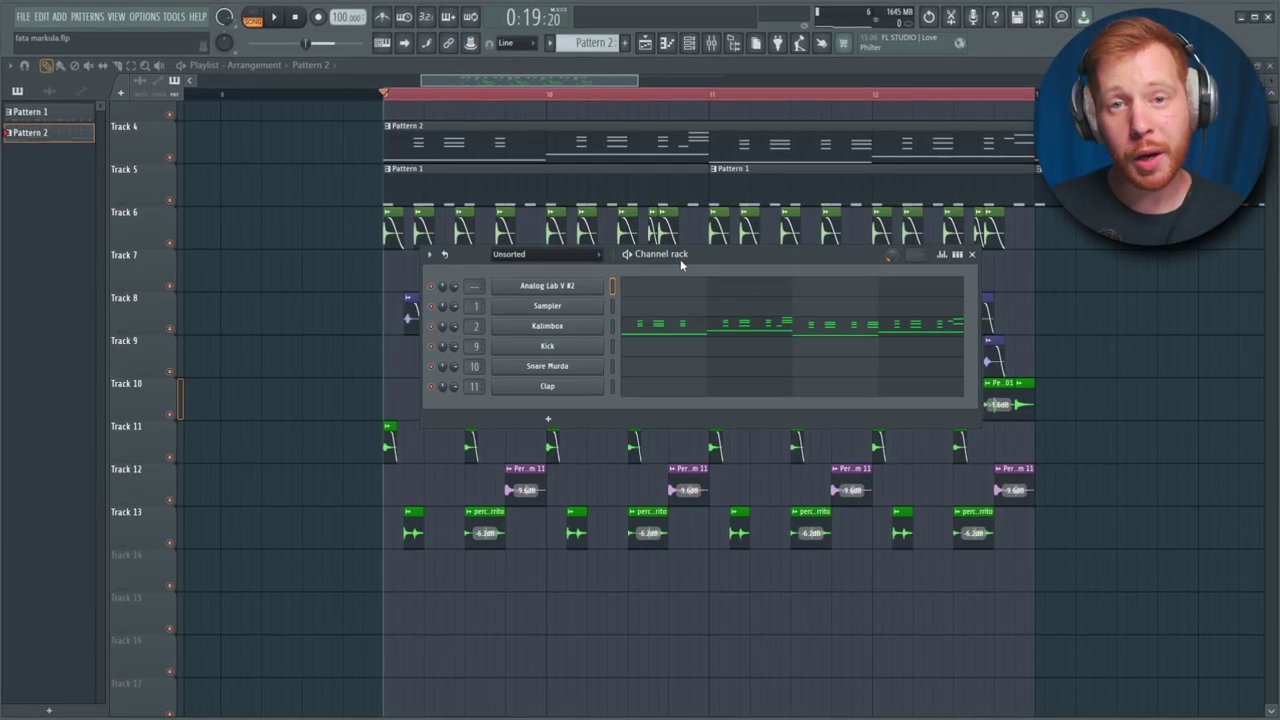
Set up a sound on layer A of Omnisphere's default patch and enable Solo and Glide with a slightly raised glide time.
mouse_move(702, 251)
mouse_down()
mouse_move(677, 239)
mouse_move(692, 231)
mouse_up()
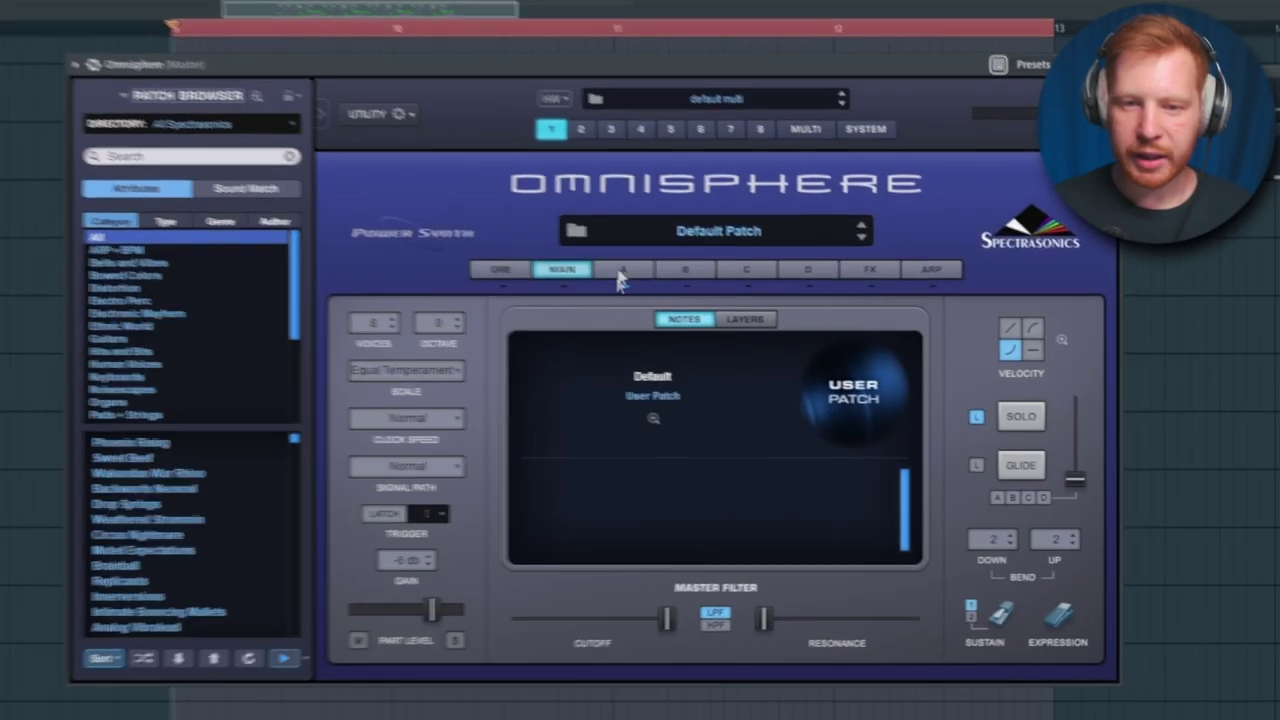
click(624, 270)
click(757, 407)
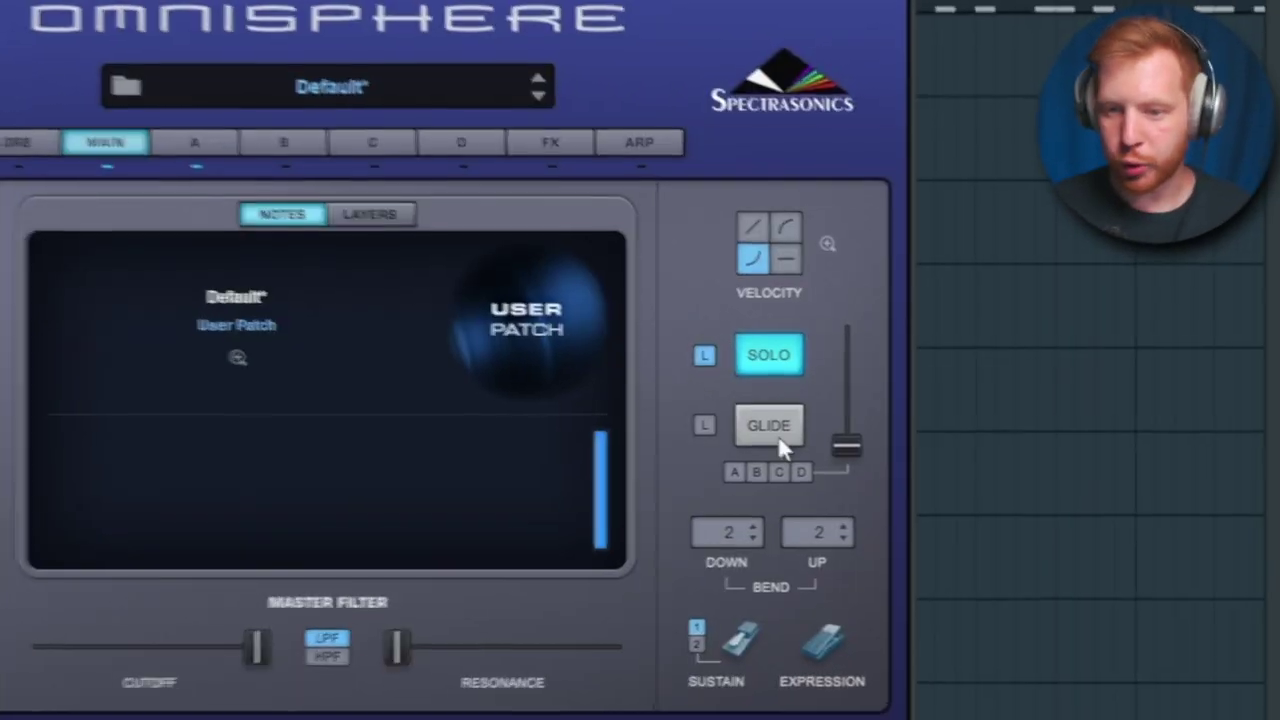
click(768, 428)
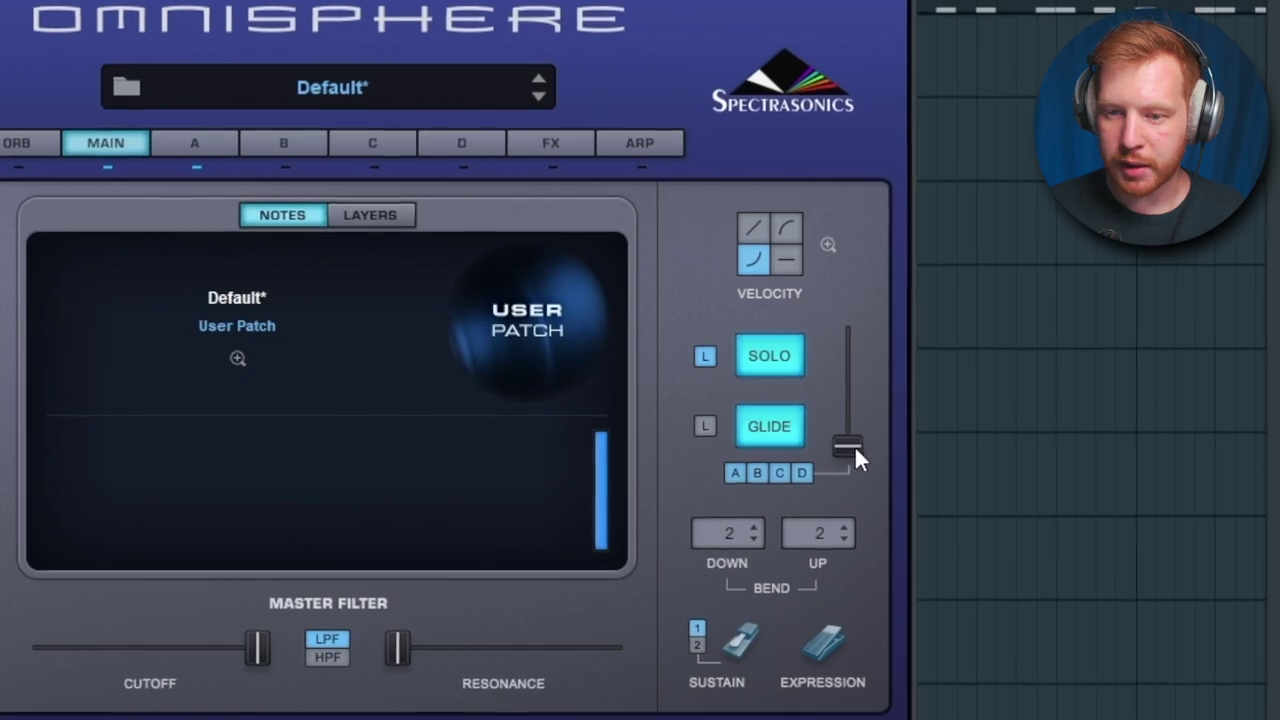
drag(857, 449, 862, 432)
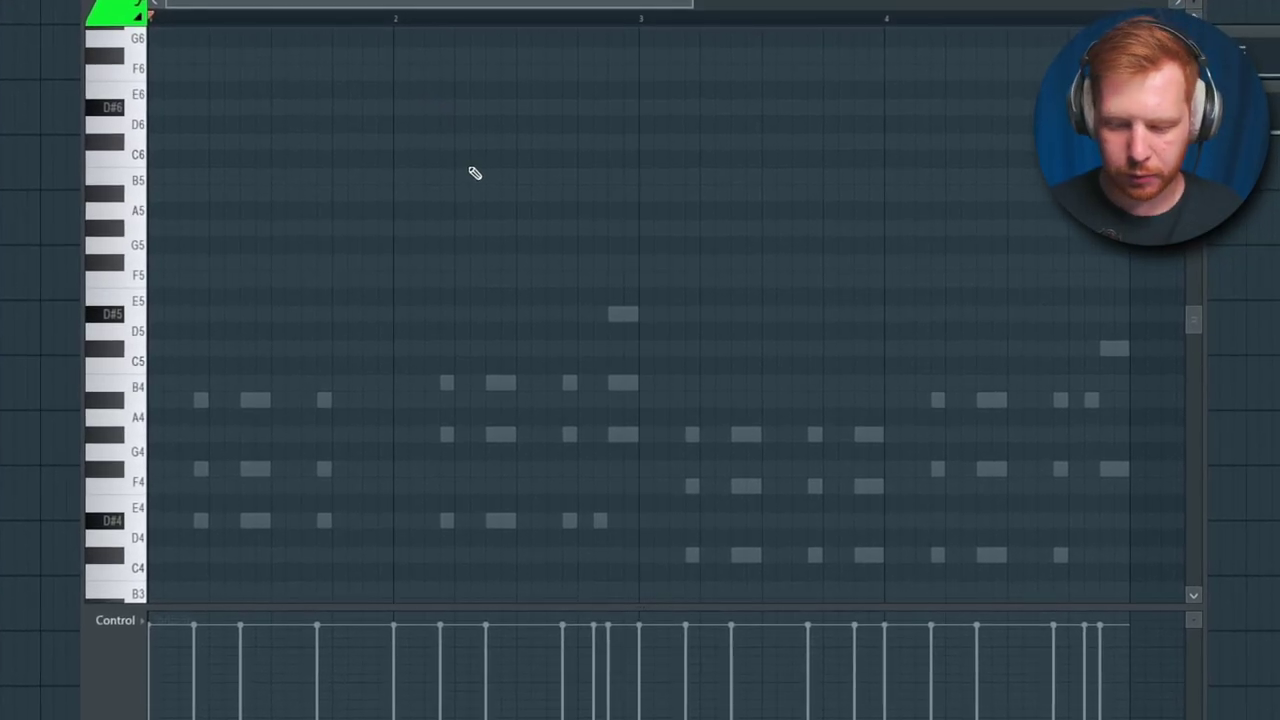
Build the Omnisphere melody around A#5, G#5, F#5 and F5, adding short B5 notes above the long A#5 notes.
key(space)
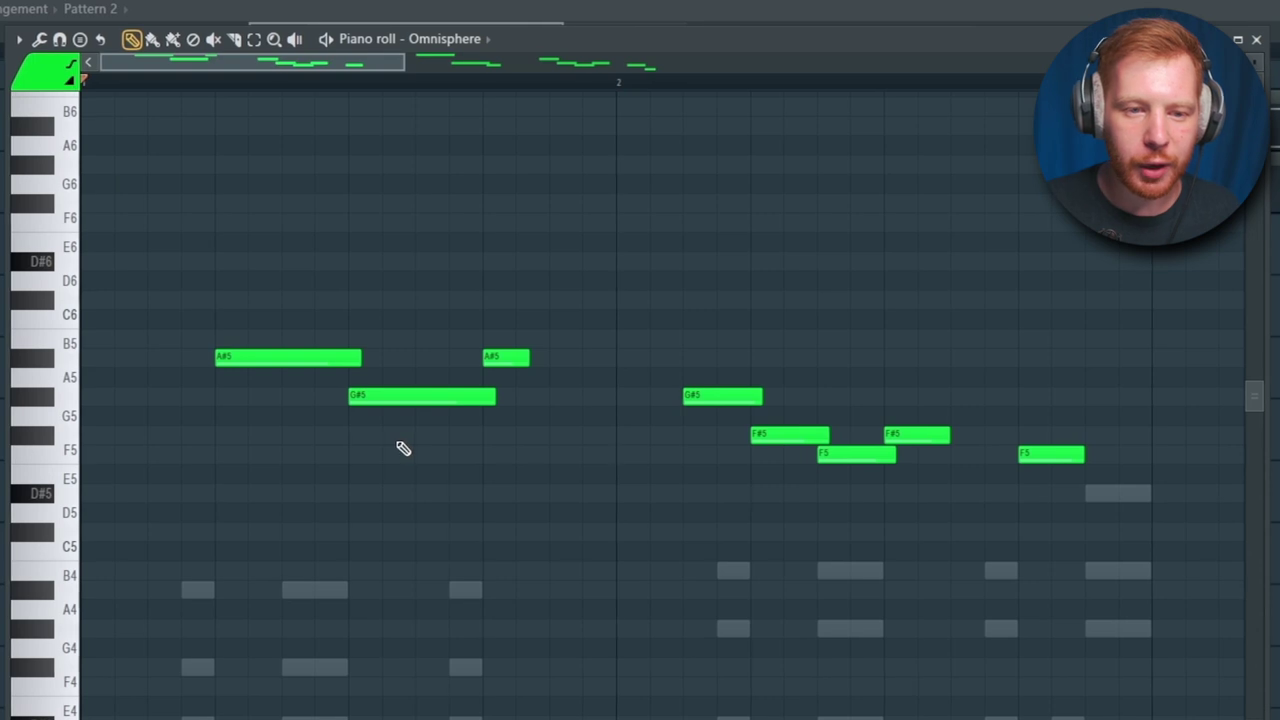
scroll(238, 424, up, 3)
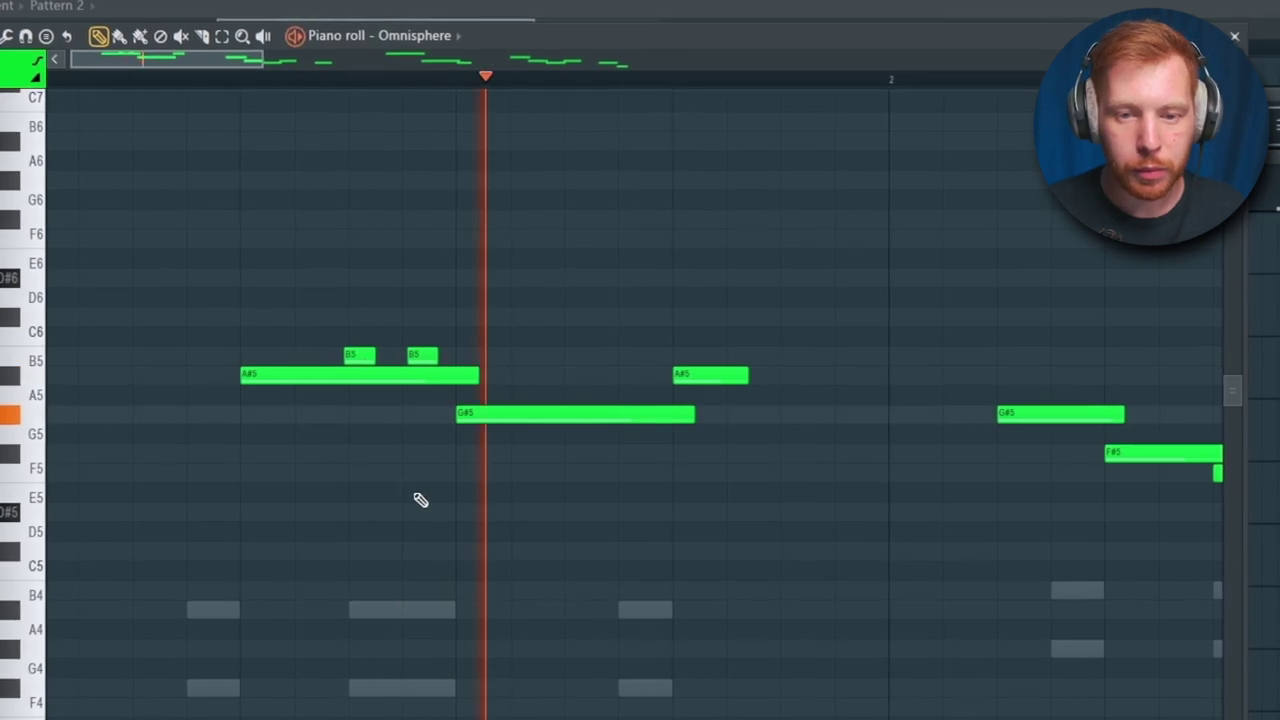
drag(635, 379, 411, 411)
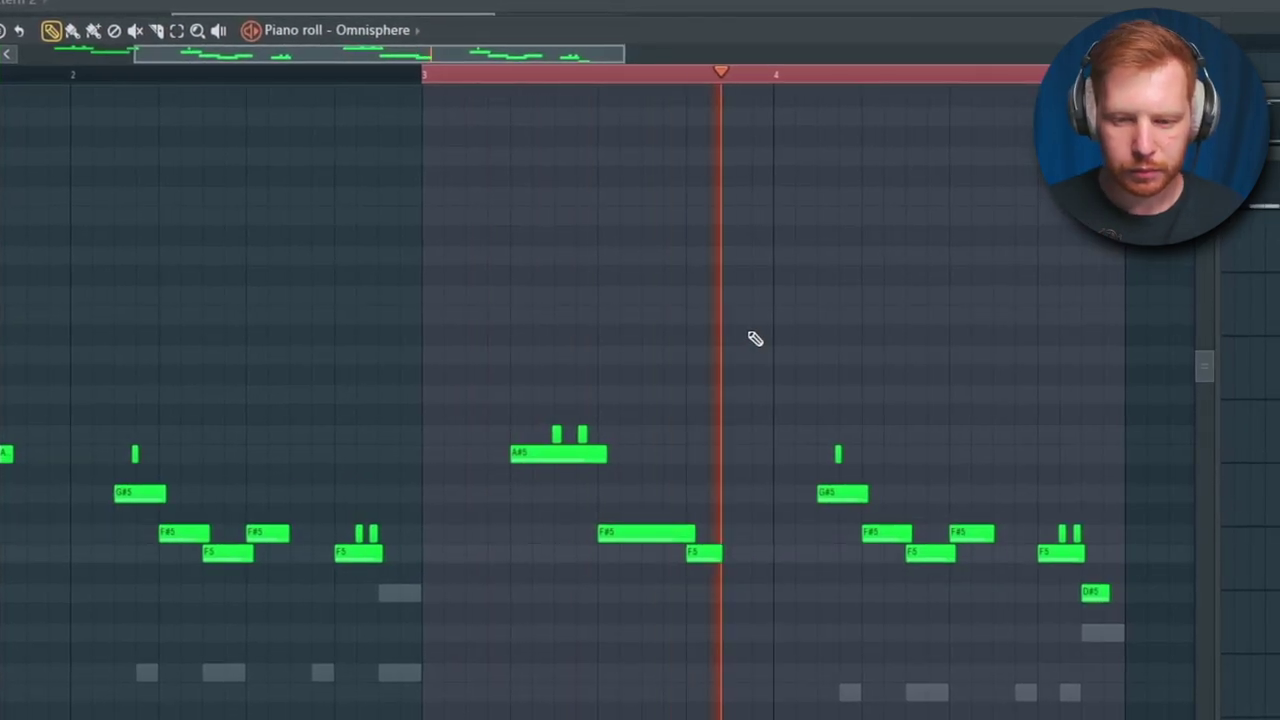
Reduce OTT's depth on the Flute track and set Little AlterBoy to linked pitch and formant at -12.0 with a half-wet mix.
scroll(694, 428, down, 3)
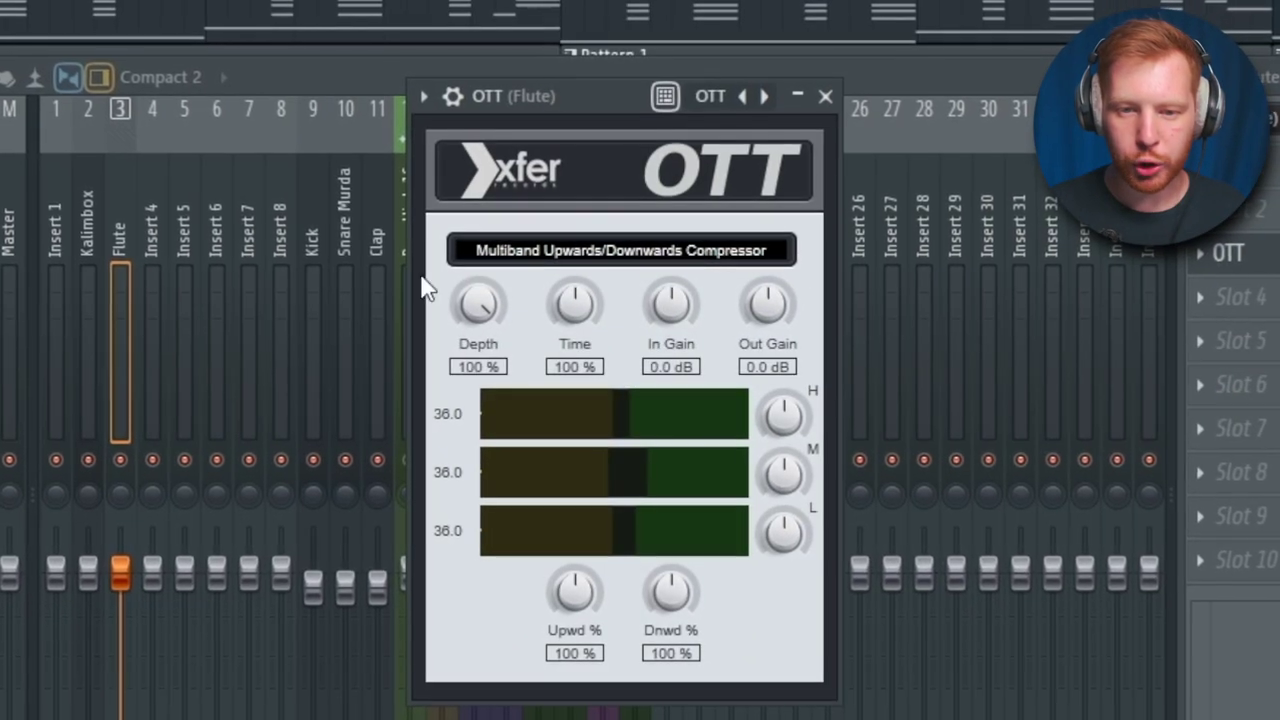
drag(475, 297, 483, 595)
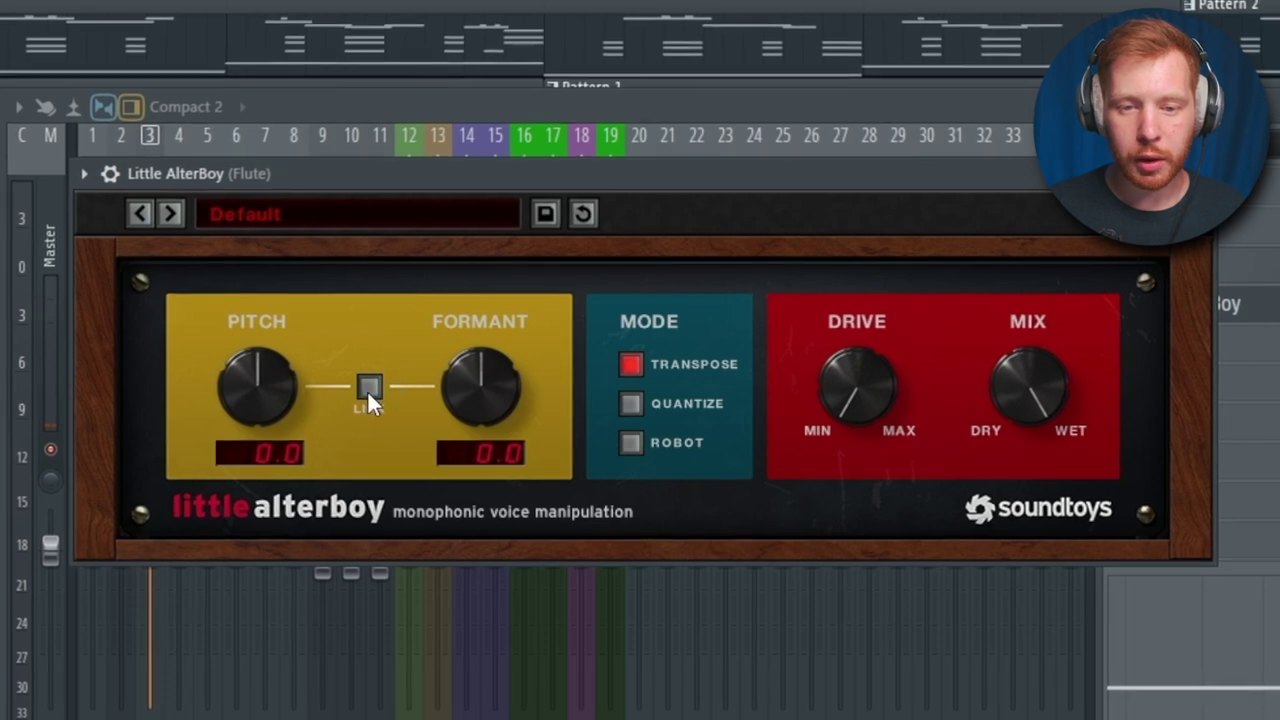
click(369, 390)
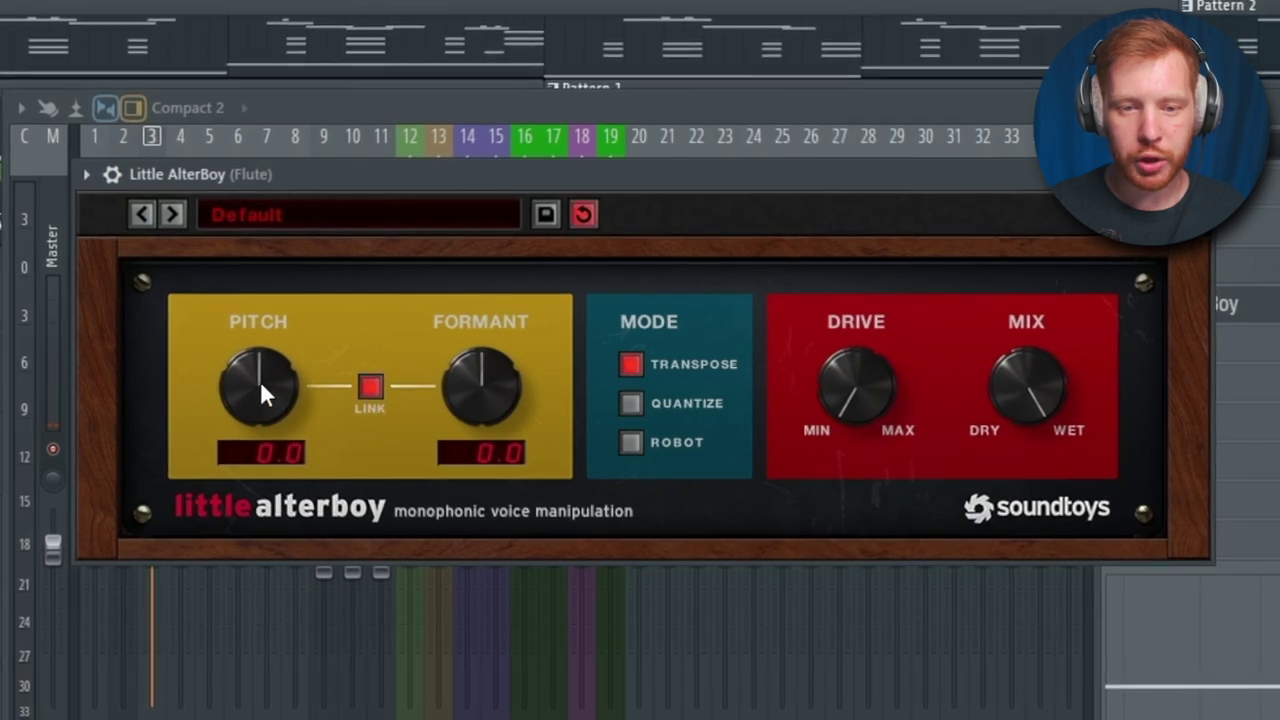
drag(262, 392, 262, 450)
drag(1018, 392, 1013, 518)
key(space)
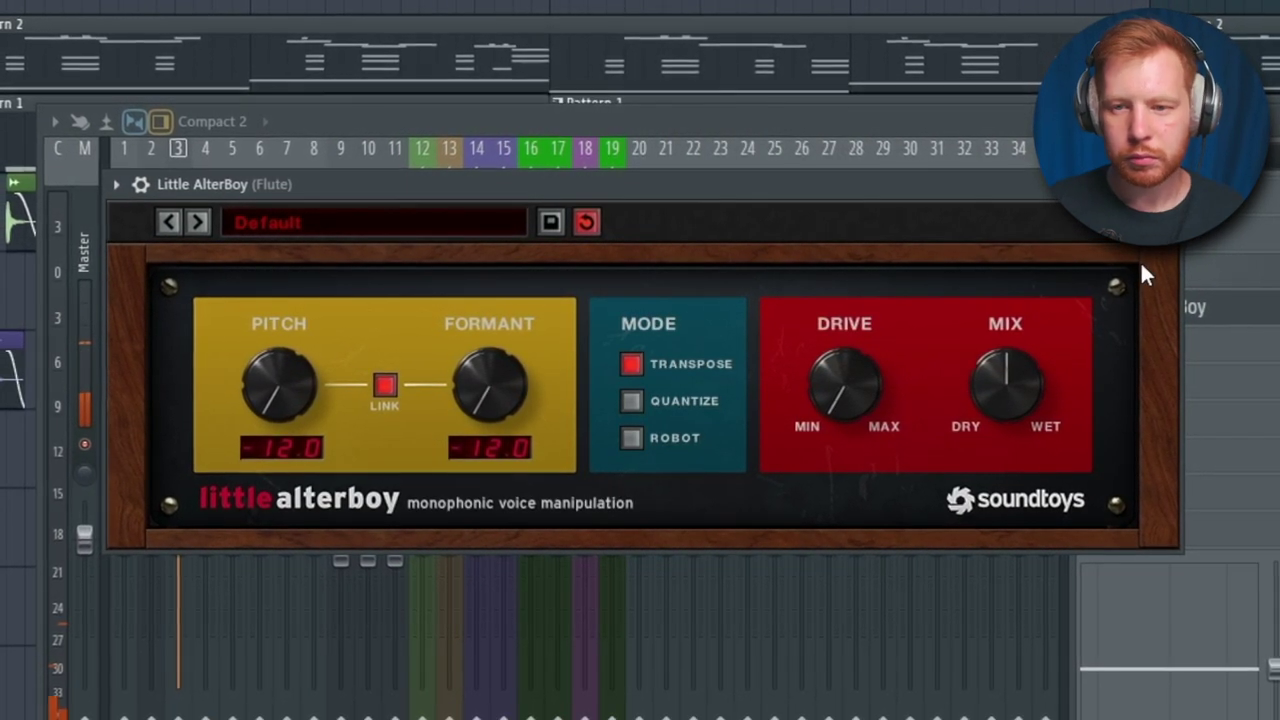
key(Escape)
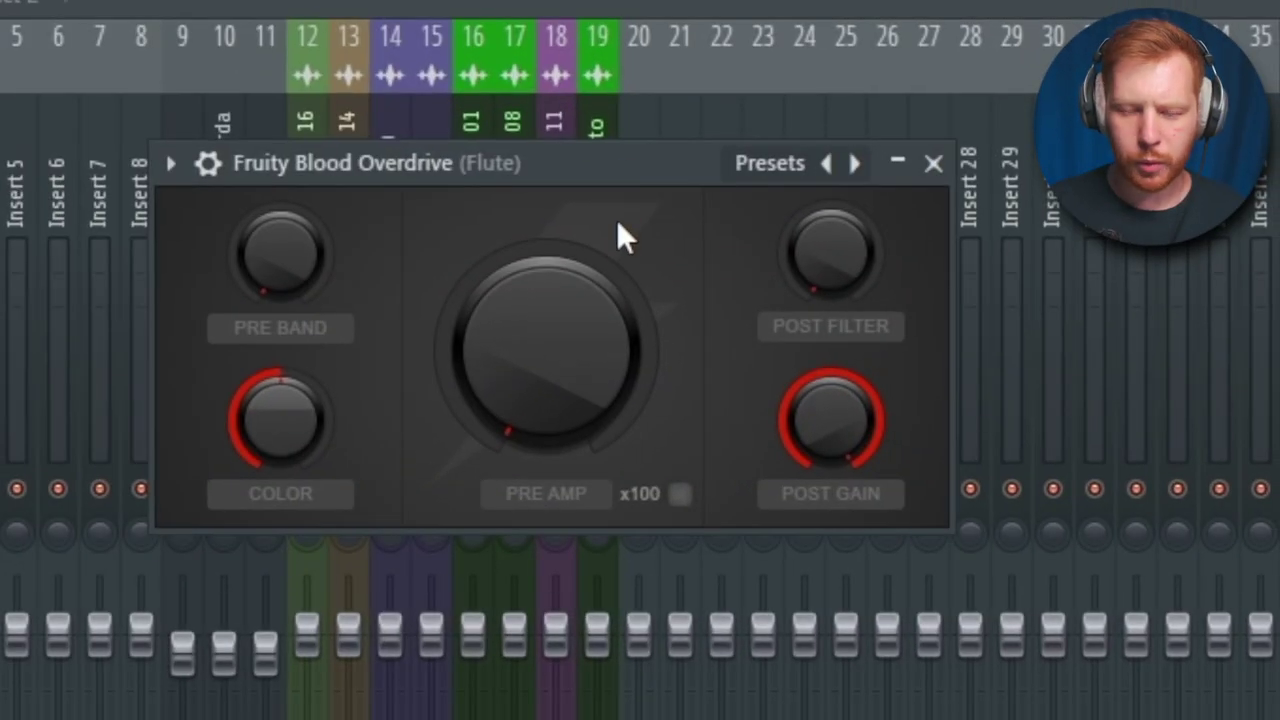
Enable the x100 option of Fruity Blood Overdrive on the Flute track and adjust its pre amp.
click(681, 496)
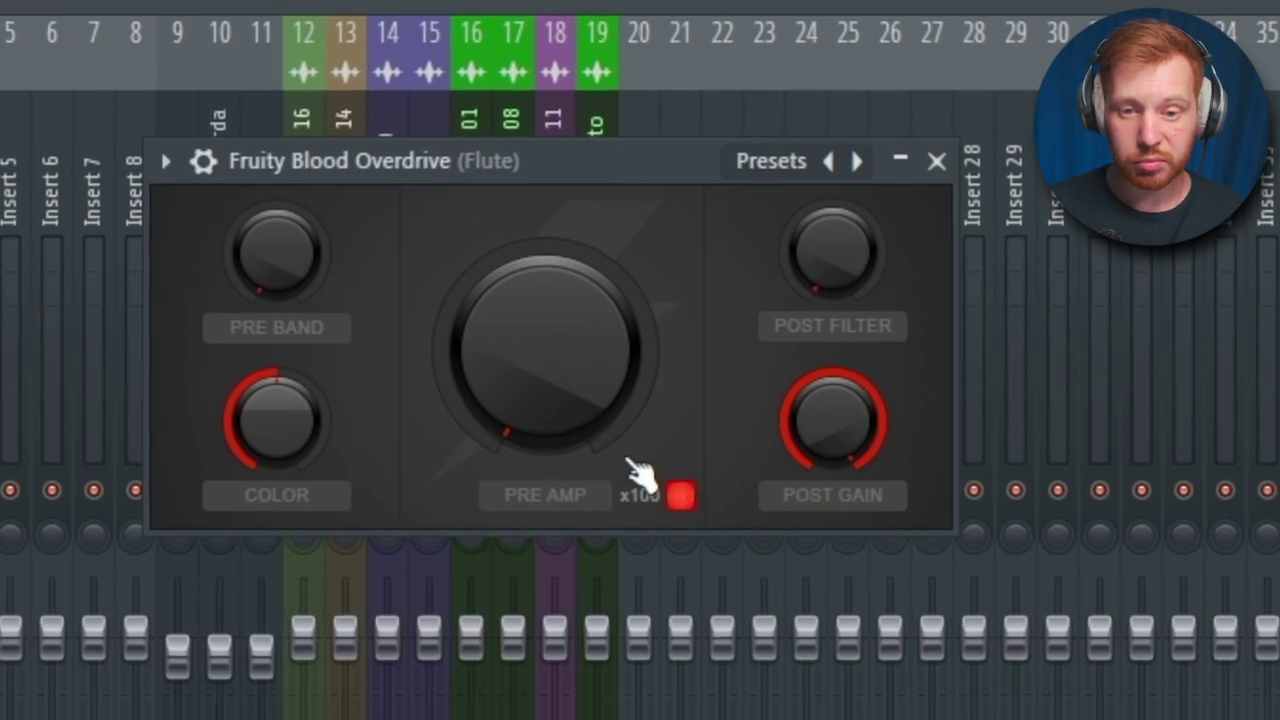
mouse_move(590, 400)
mouse_down()
mouse_move(590, 285)
mouse_move(584, 420)
mouse_up()
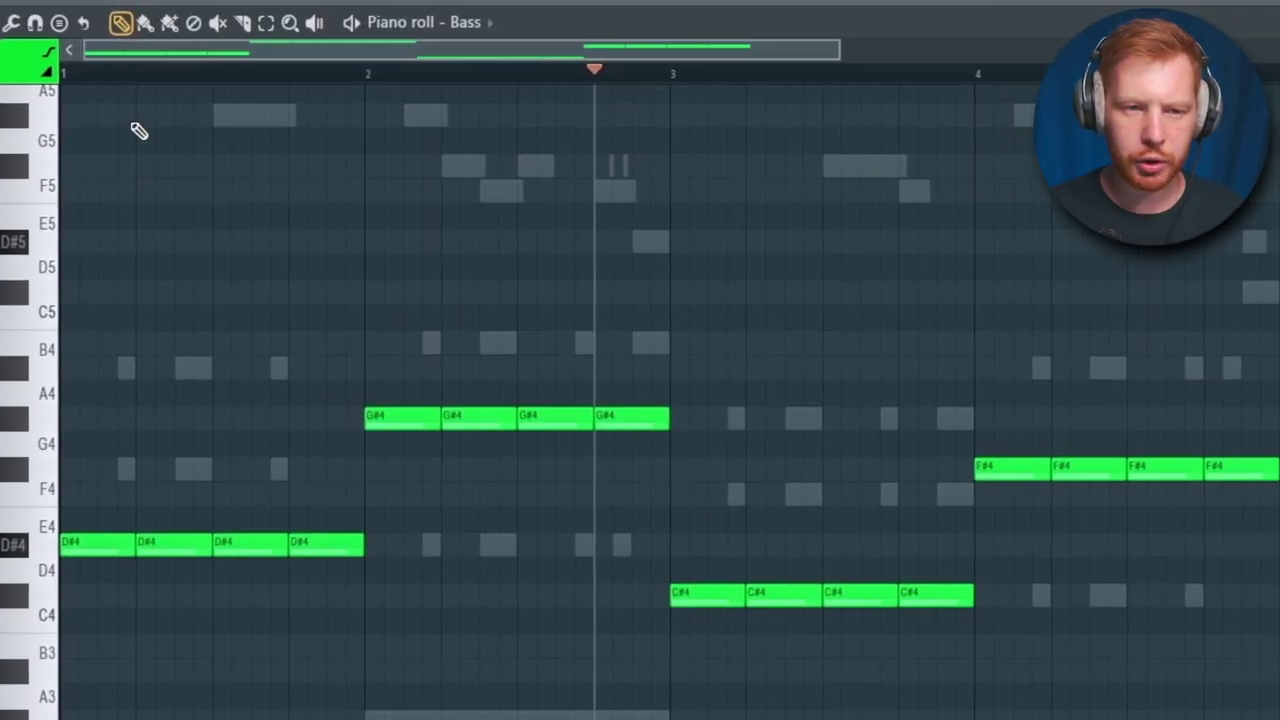
Play back the bass line and move the G#4 bass notes in the second bar lower.
key(space)
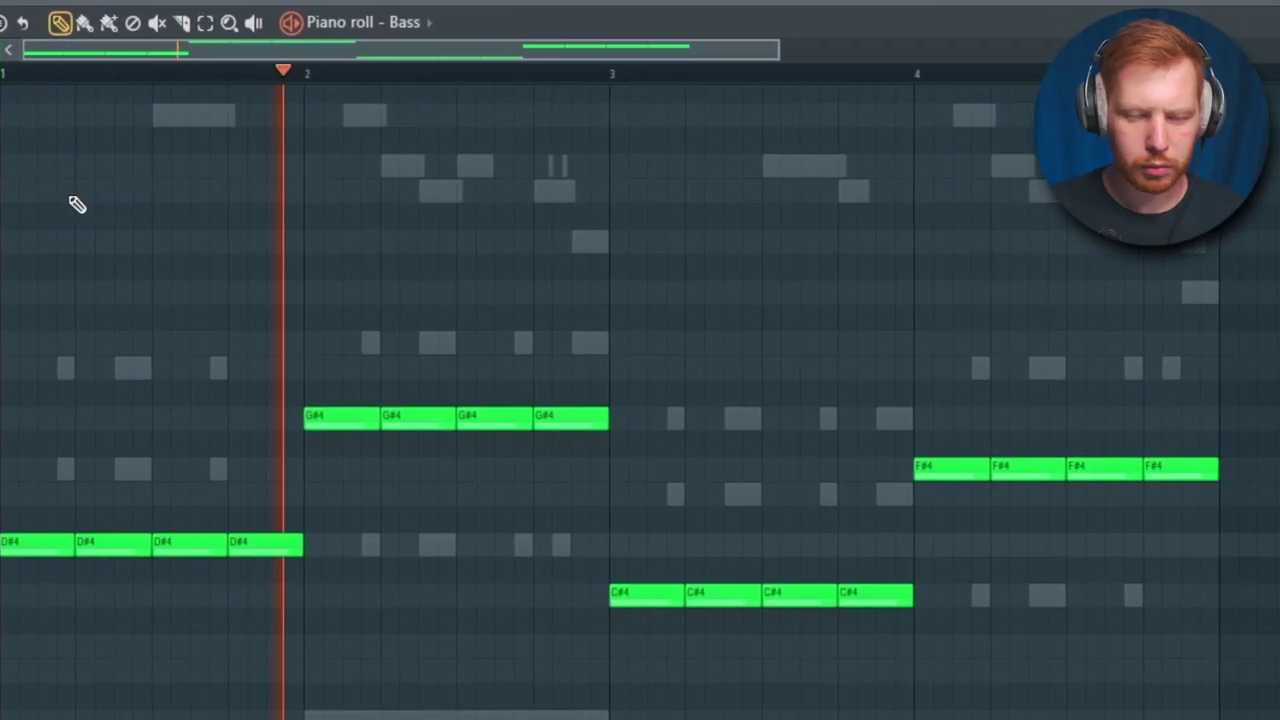
drag(548, 418, 548, 563)
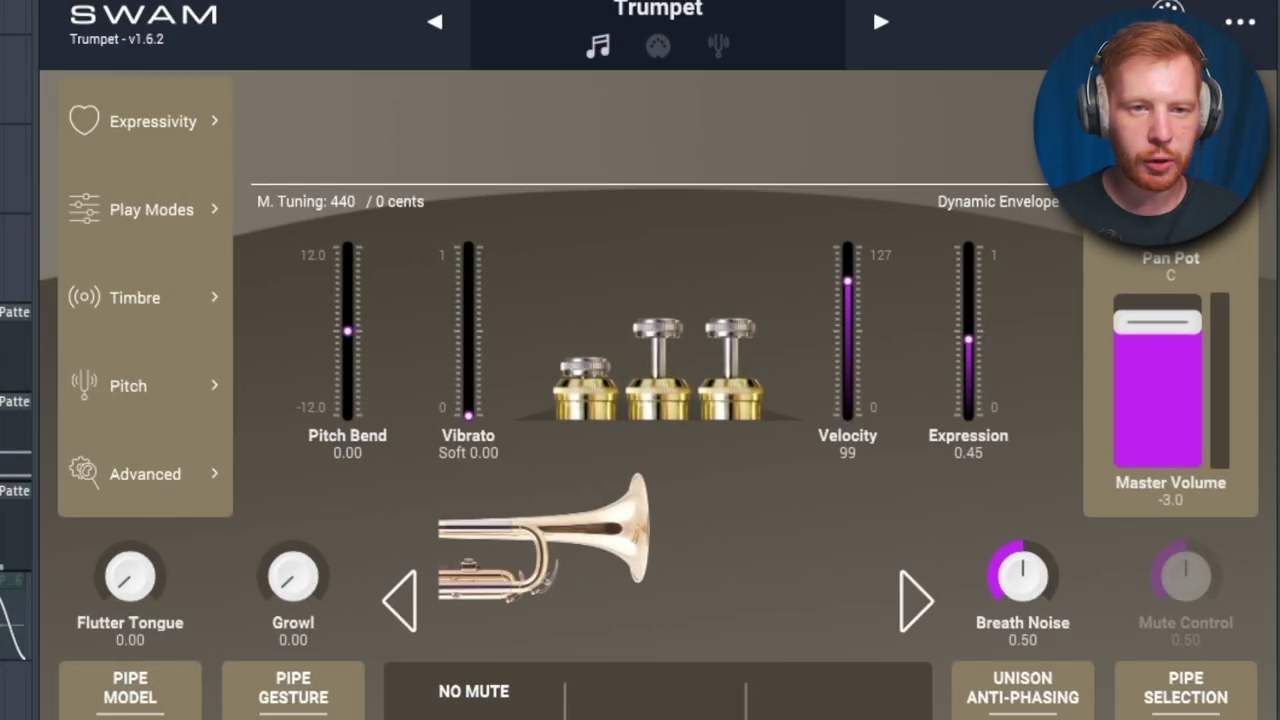
Create an automation clip for the SWAM Trumpet's Expression and add a raised point to its curve at bar 10.
right_click(279, 2)
click(362, 24)
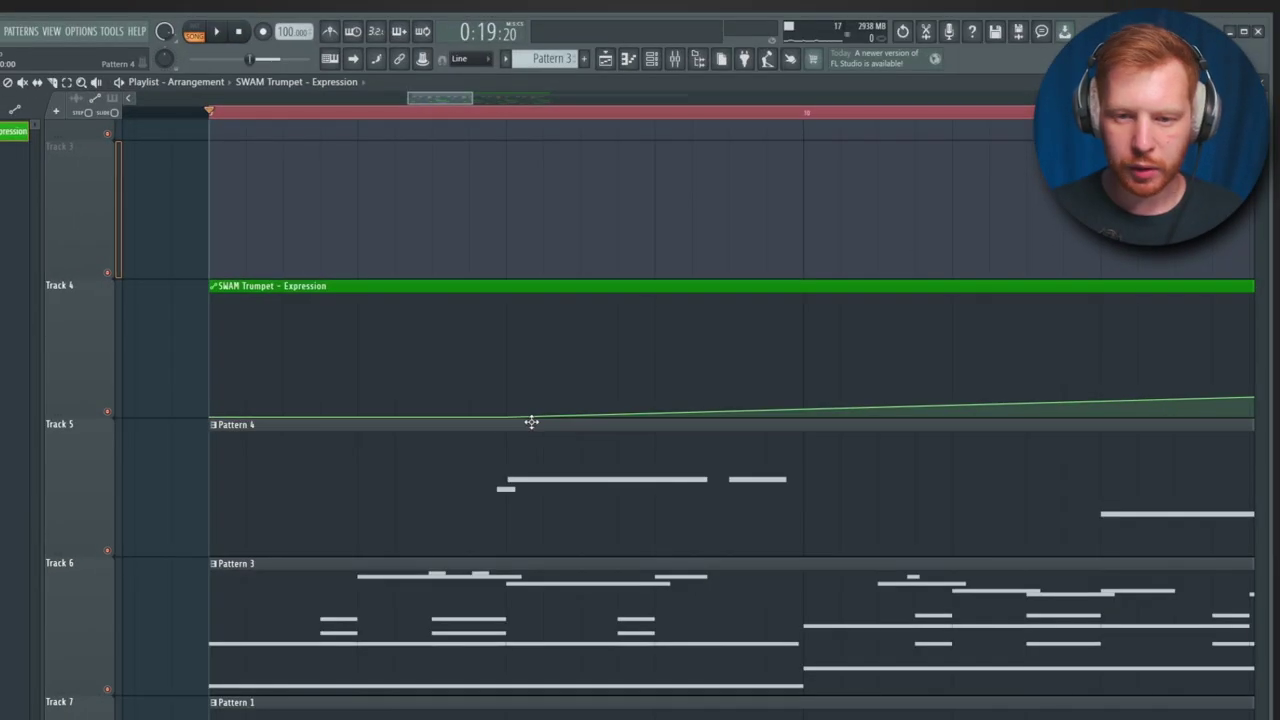
right_click(806, 408)
drag(806, 408, 808, 382)
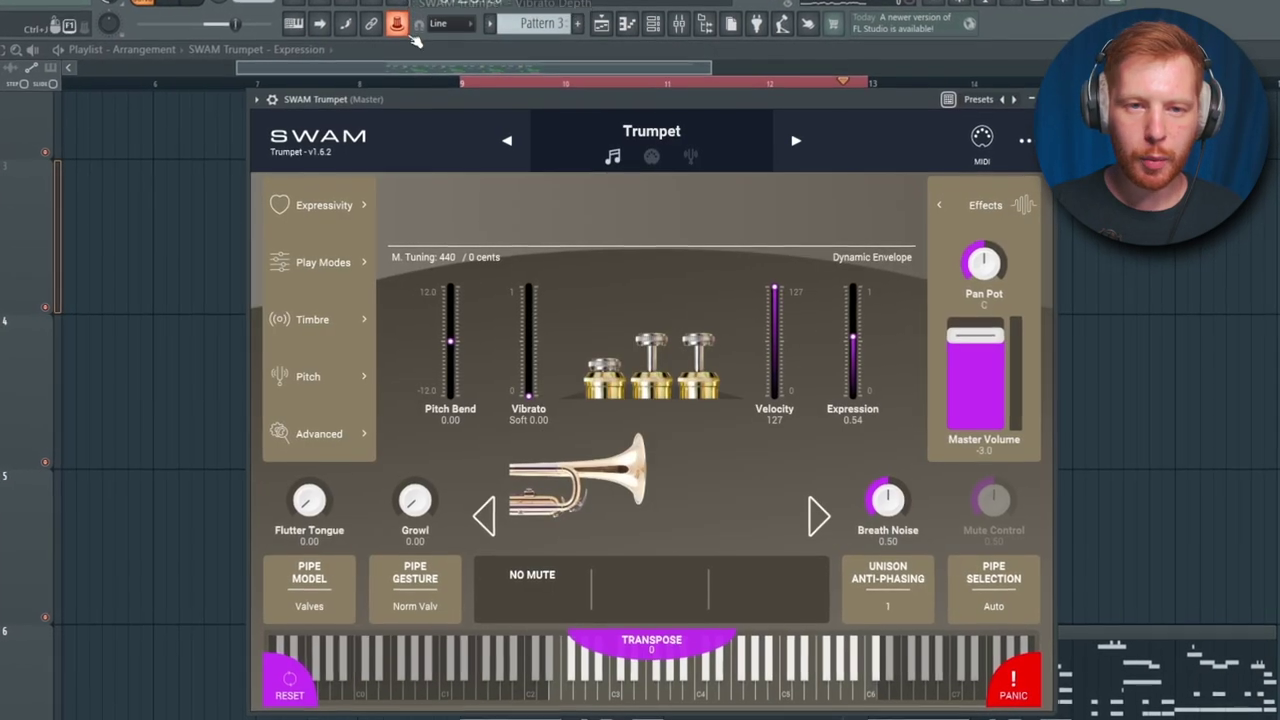
Create an automation clip for the SWAM Trumpet's Vibrato Depth and play it with the Expression curve.
click(393, 18)
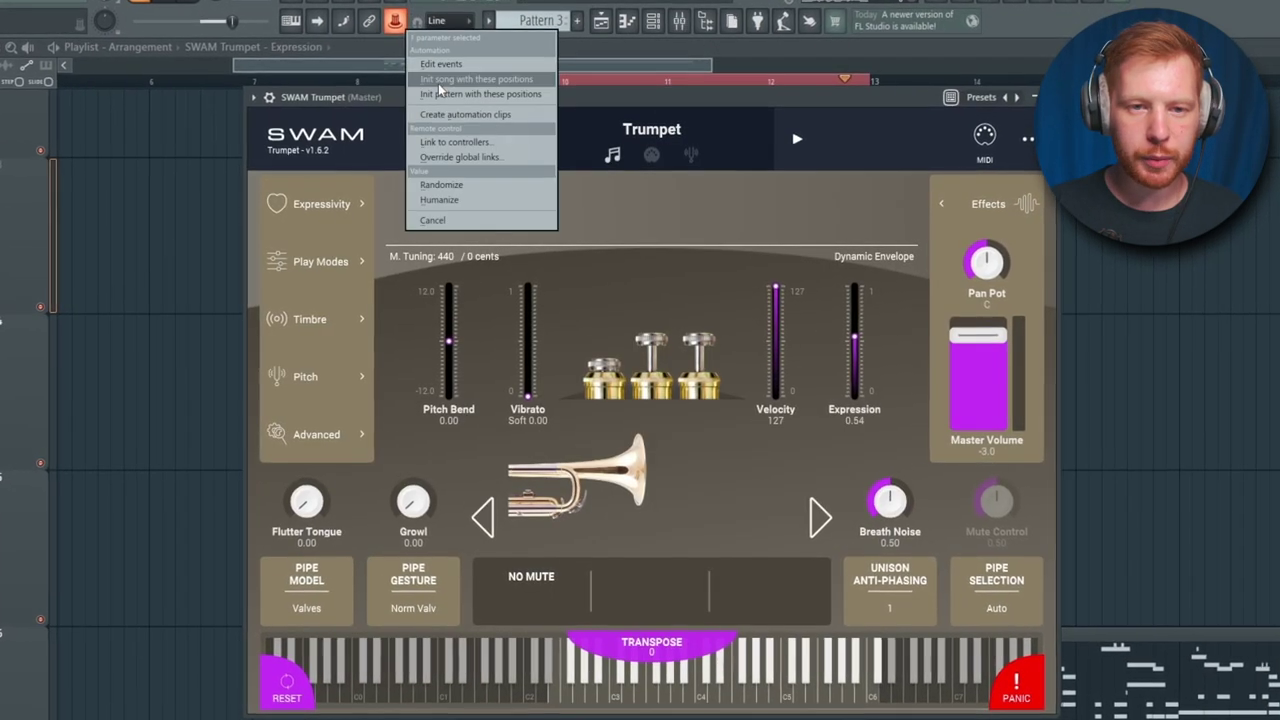
click(438, 83)
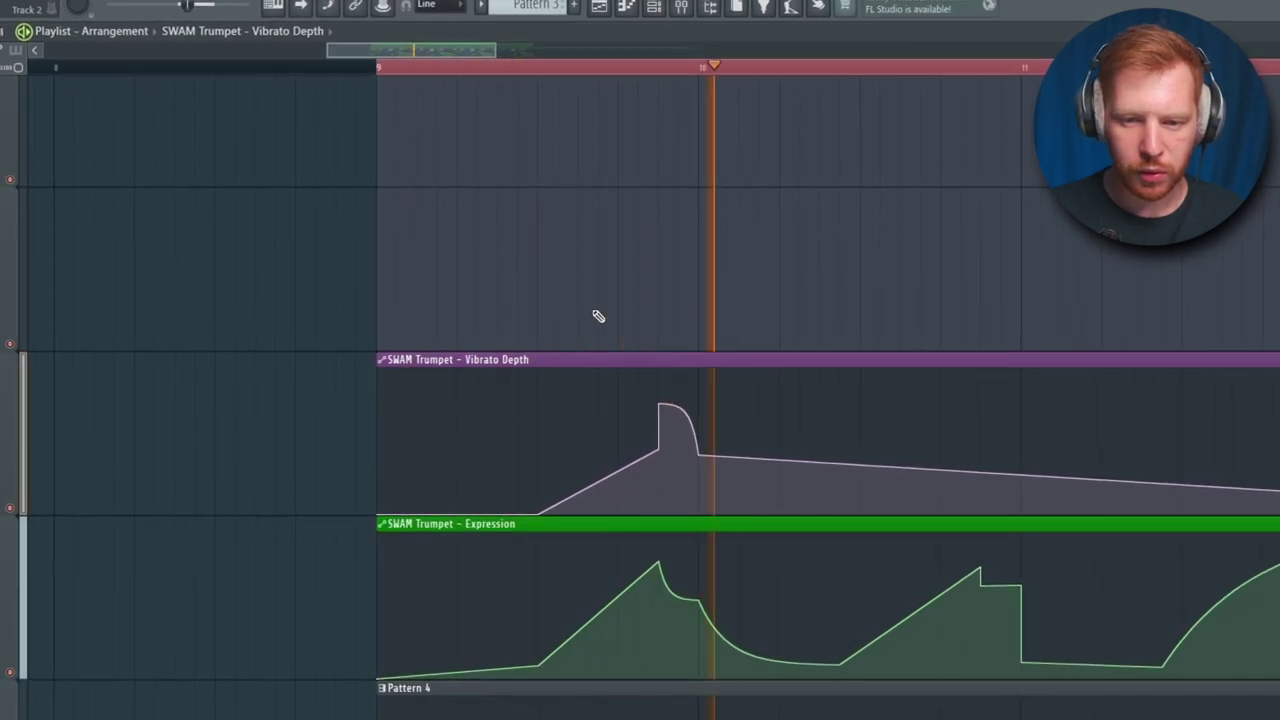
key(space)
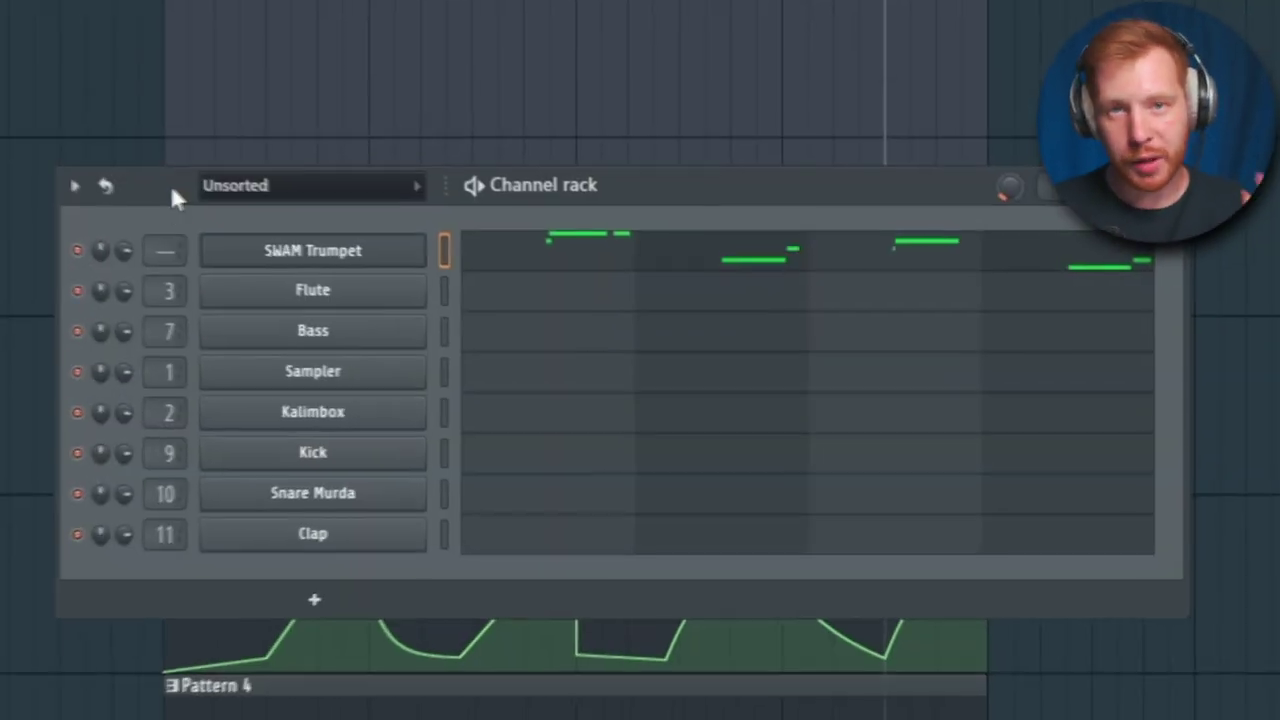
Clone the SWAM Trumpet channel and link the clone's Expression to the SWAM Trumpet - Expression automation clip.
right_click(366, 271)
click(482, 512)
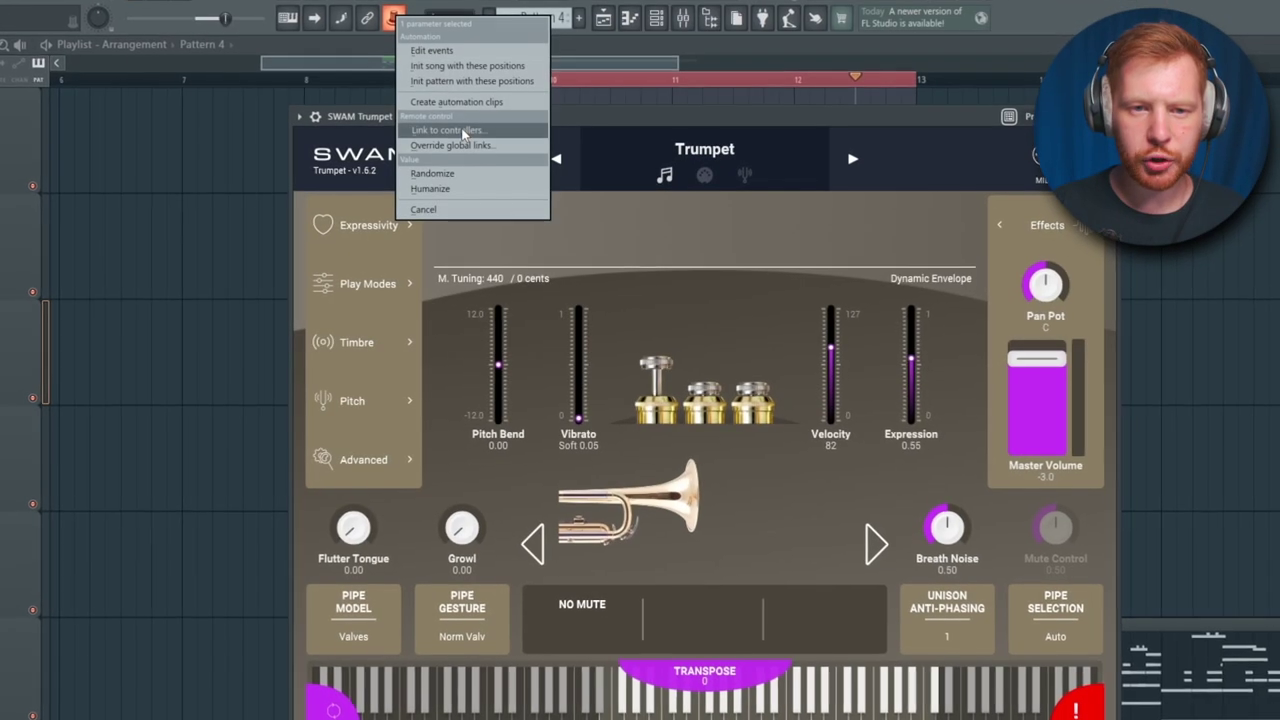
click(440, 127)
click(560, 370)
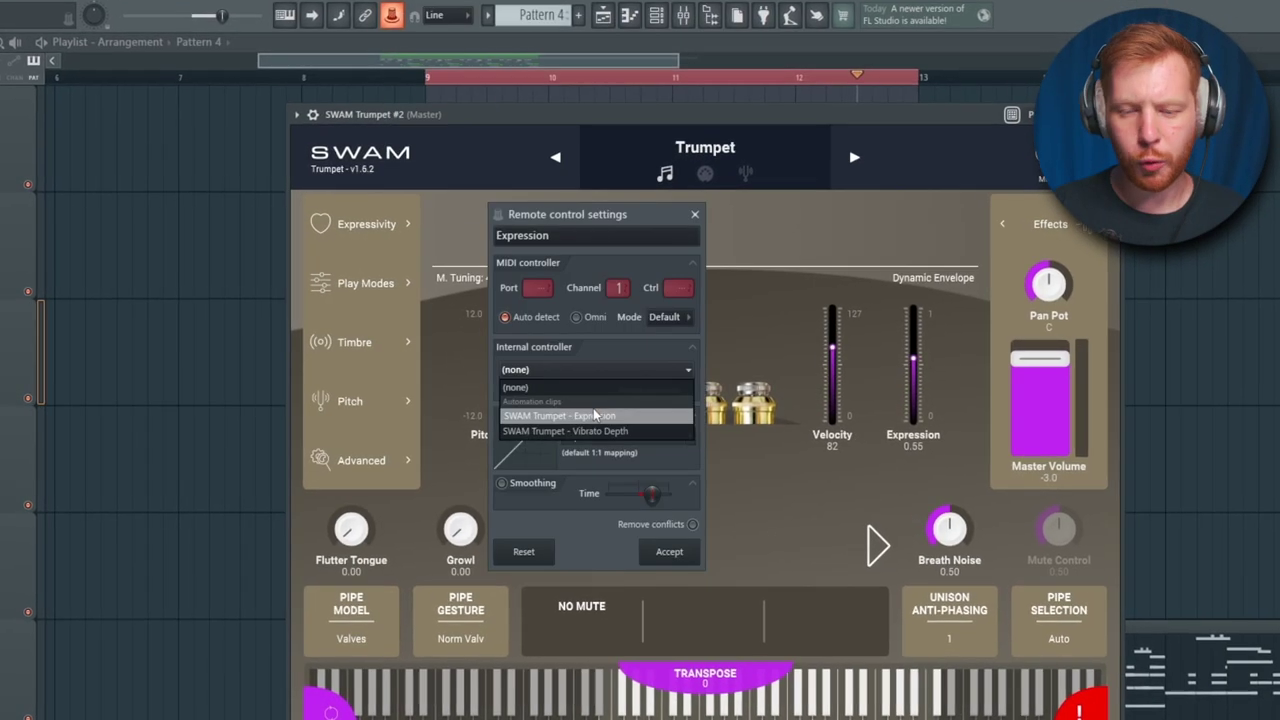
click(560, 417)
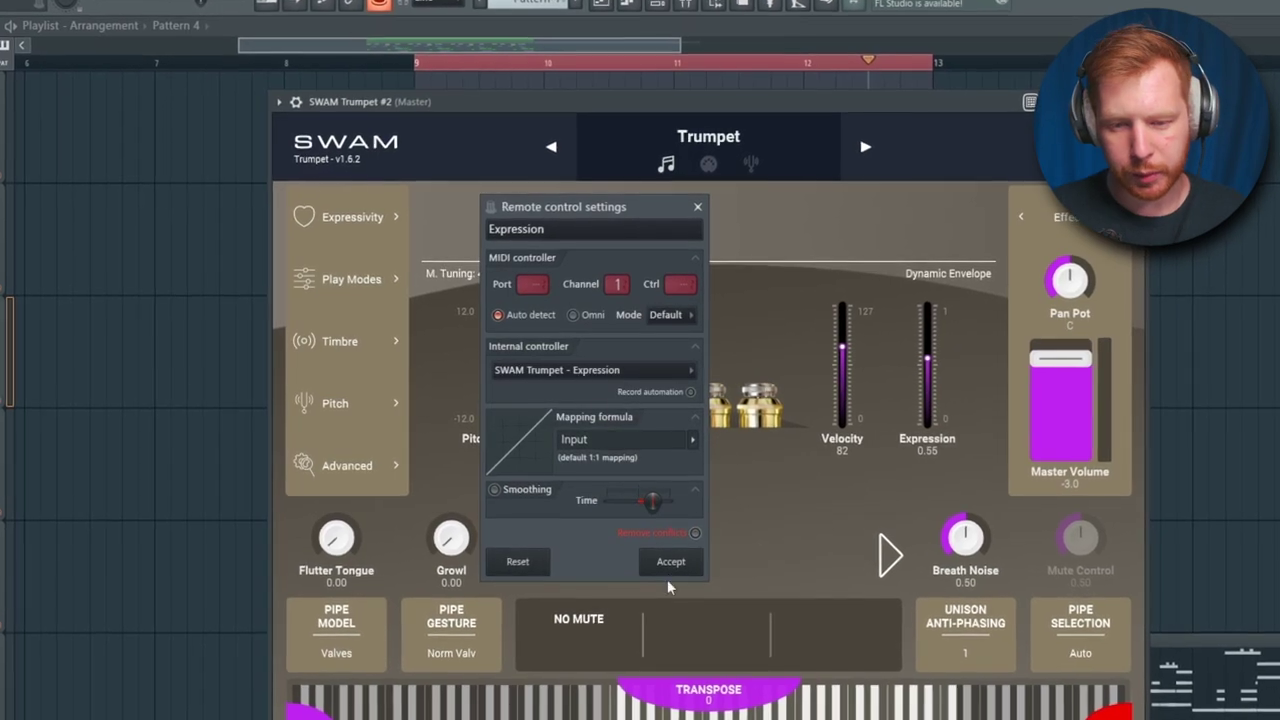
click(674, 570)
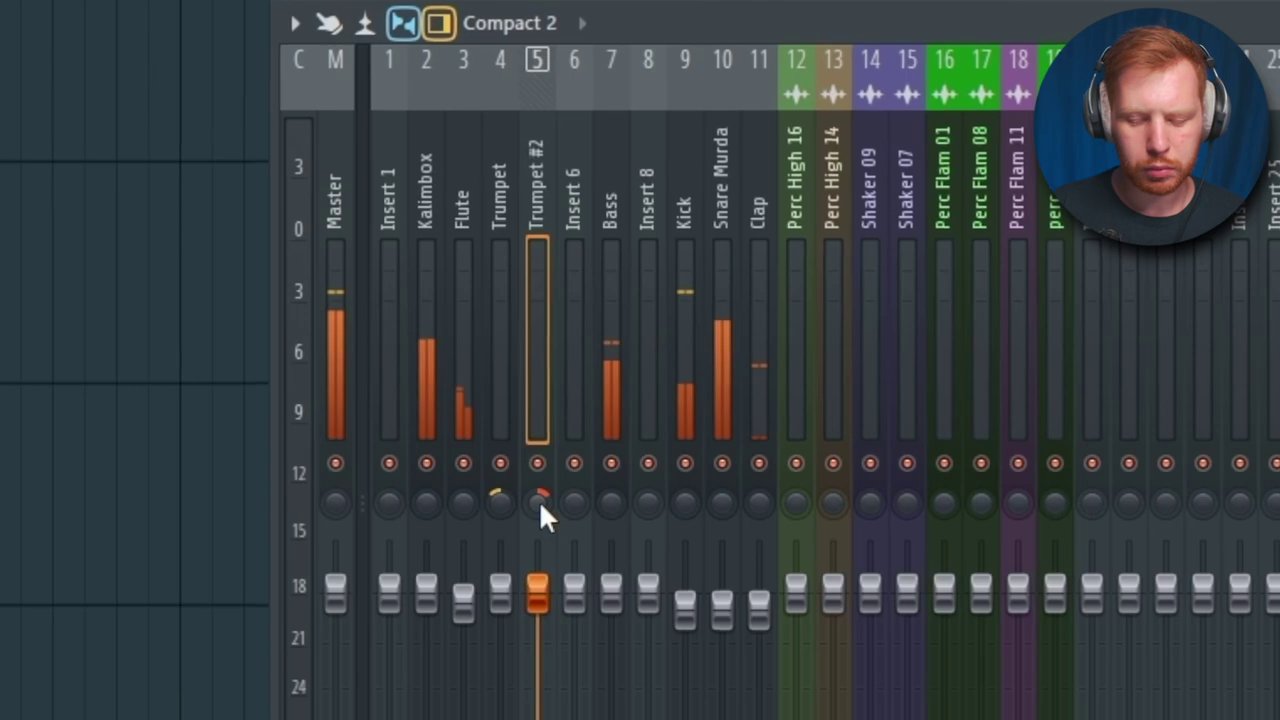
Select the Trumpet and Trumpet #2 mixer tracks together and lower their faders.
ctrl+shift+click(503, 195)
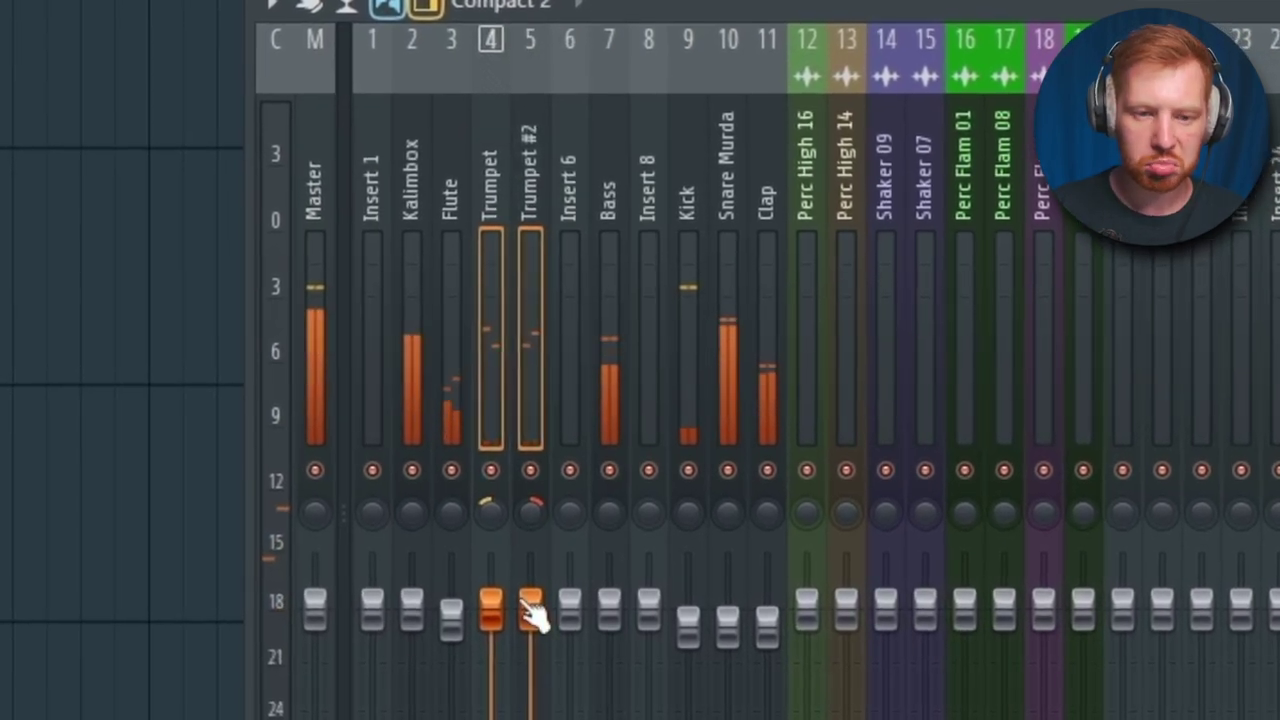
drag(531, 607, 540, 645)
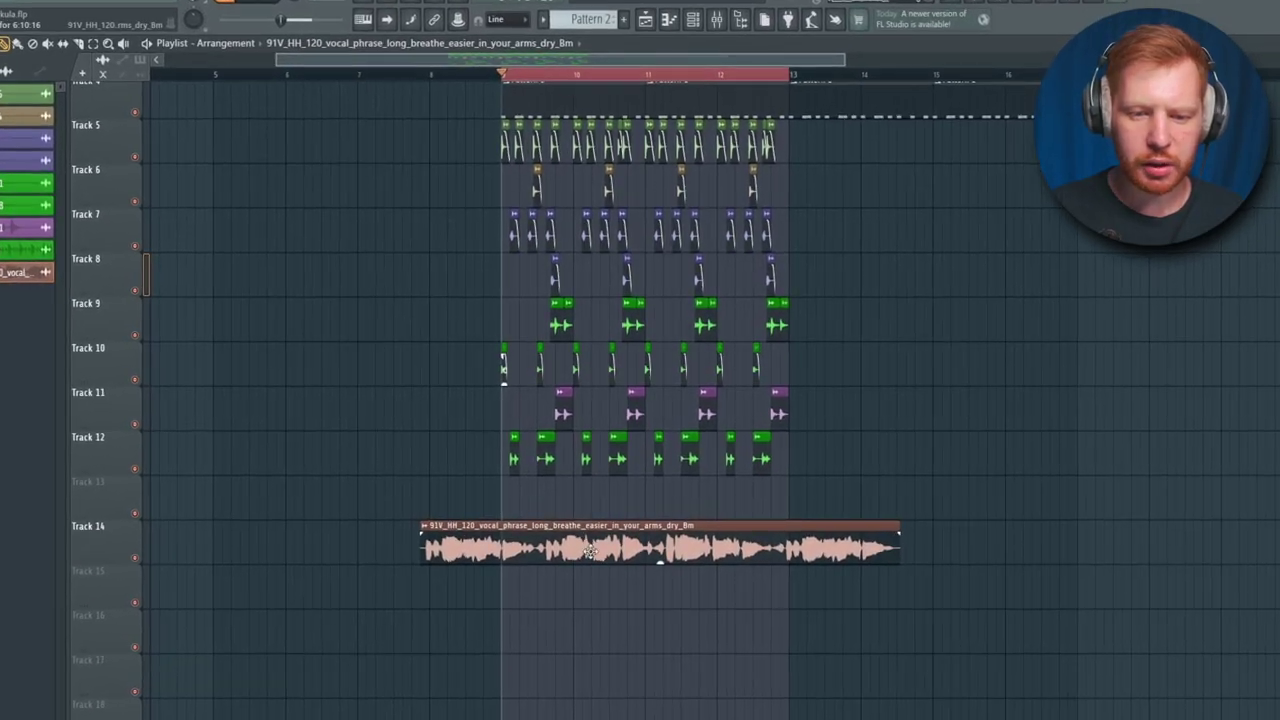
Open the 91V_HH_120 breathe easier vocal phrase from Track 14 in a new Fruity Slicer channel.
scroll(592, 550, down, 3)
double_click(636, 418)
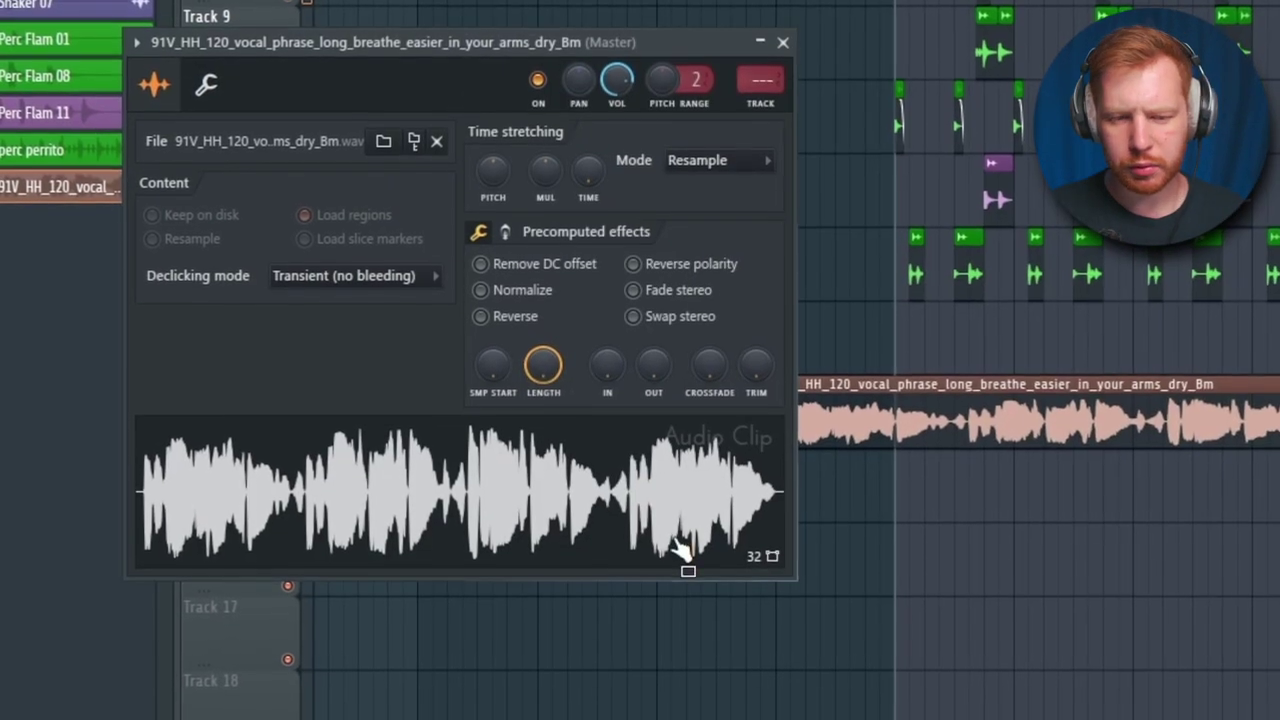
right_click(532, 464)
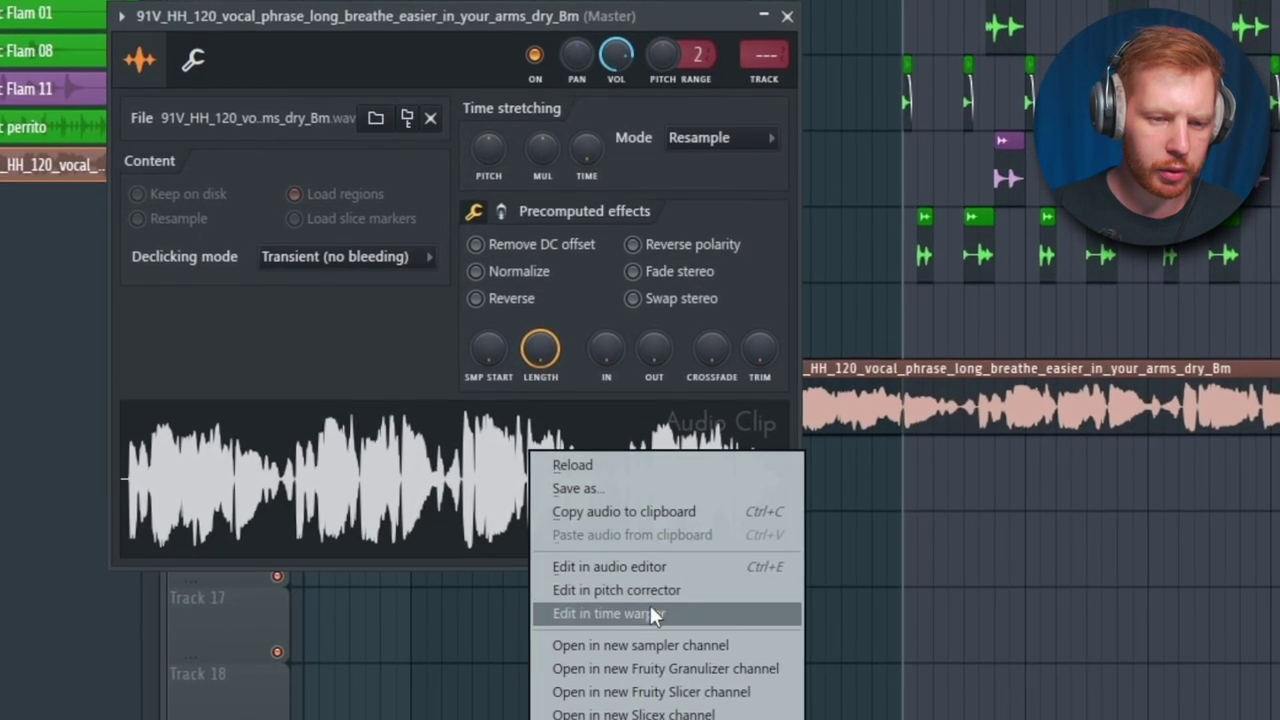
click(650, 691)
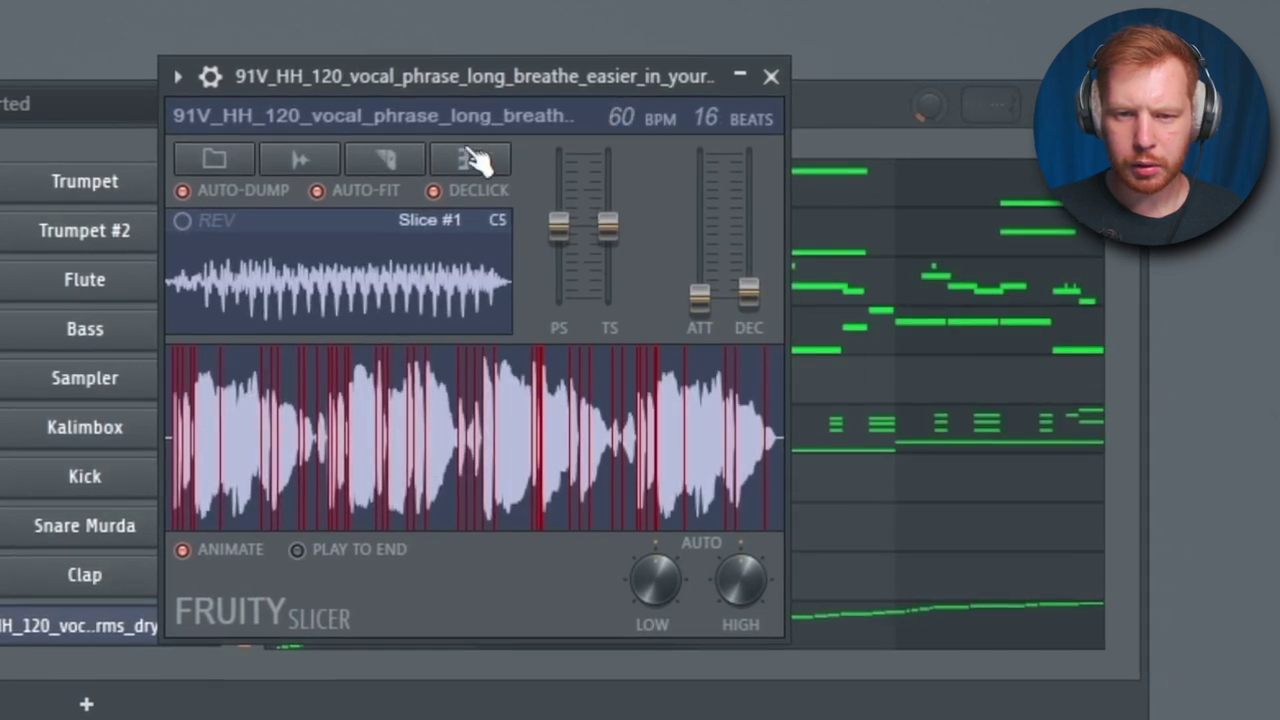
Reslice the vocal phrase by beats in Fruity Slicer and split the Beat 2 slice.
click(388, 160)
click(409, 476)
right_click(326, 284)
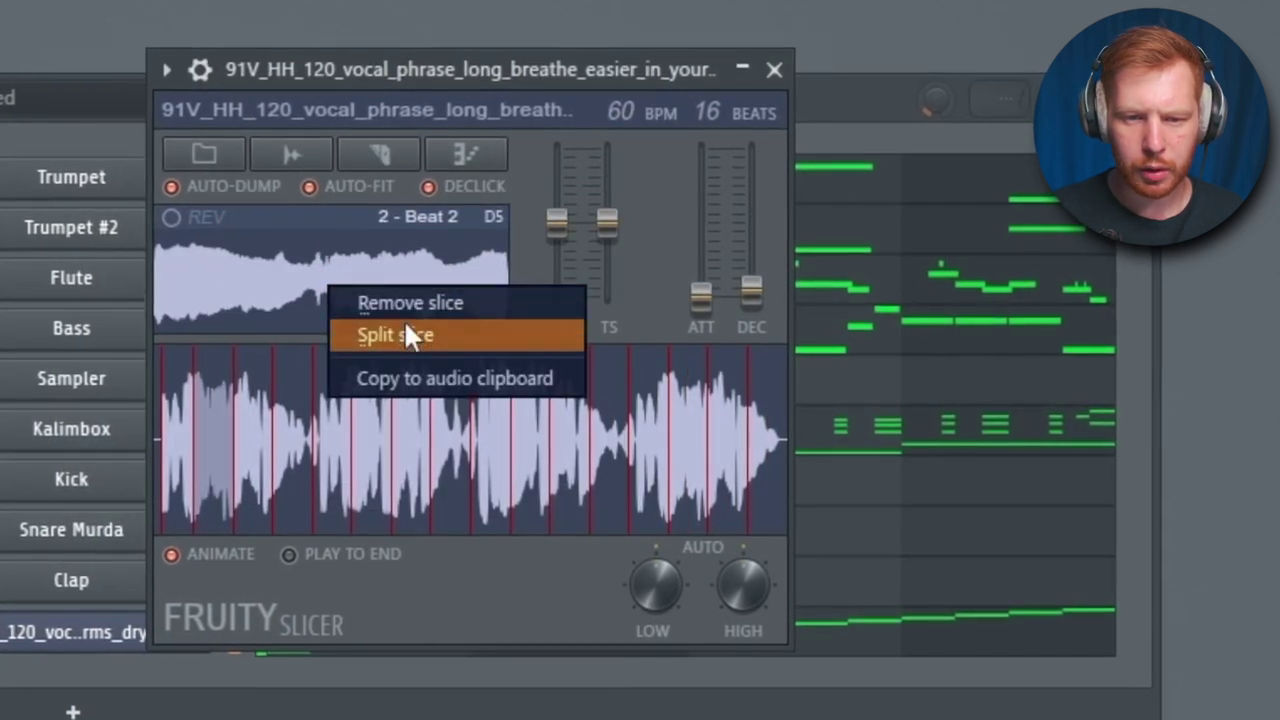
click(410, 332)
Raise the pitch shift of the sliced vocal and change the Tremolator rhythm on the Vocal chop track.
drag(555, 221, 555, 193)
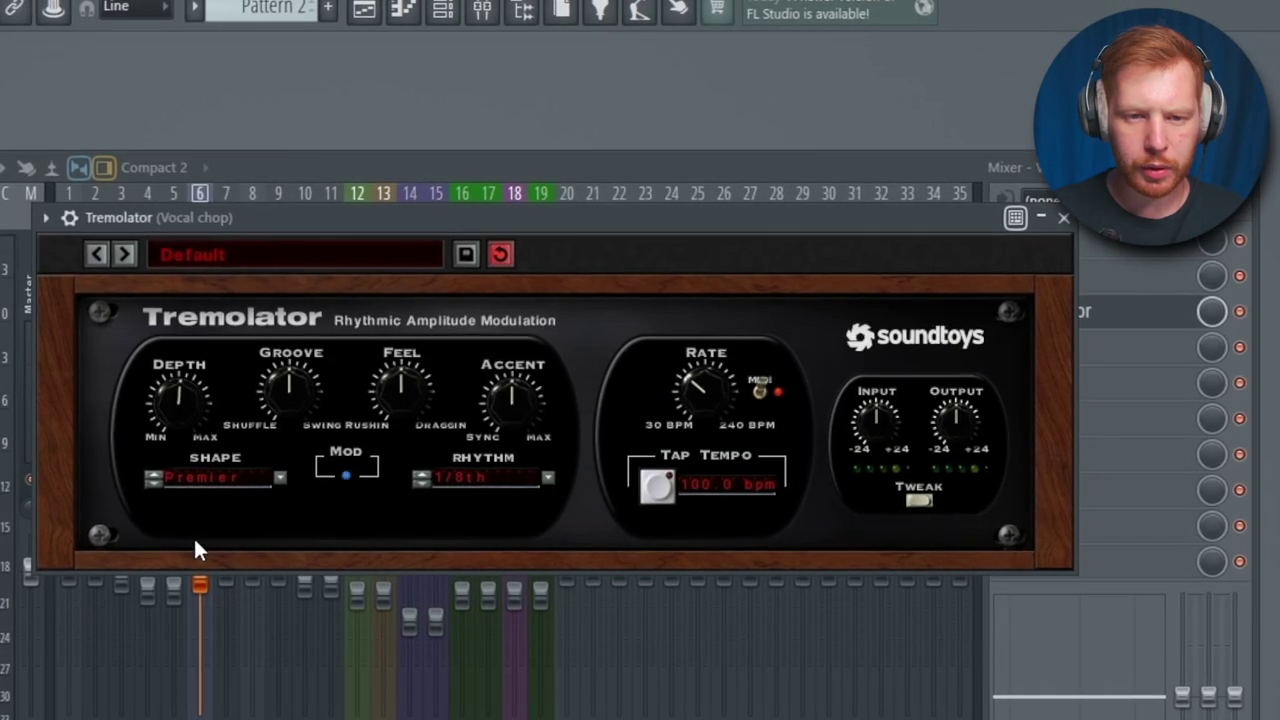
click(422, 478)
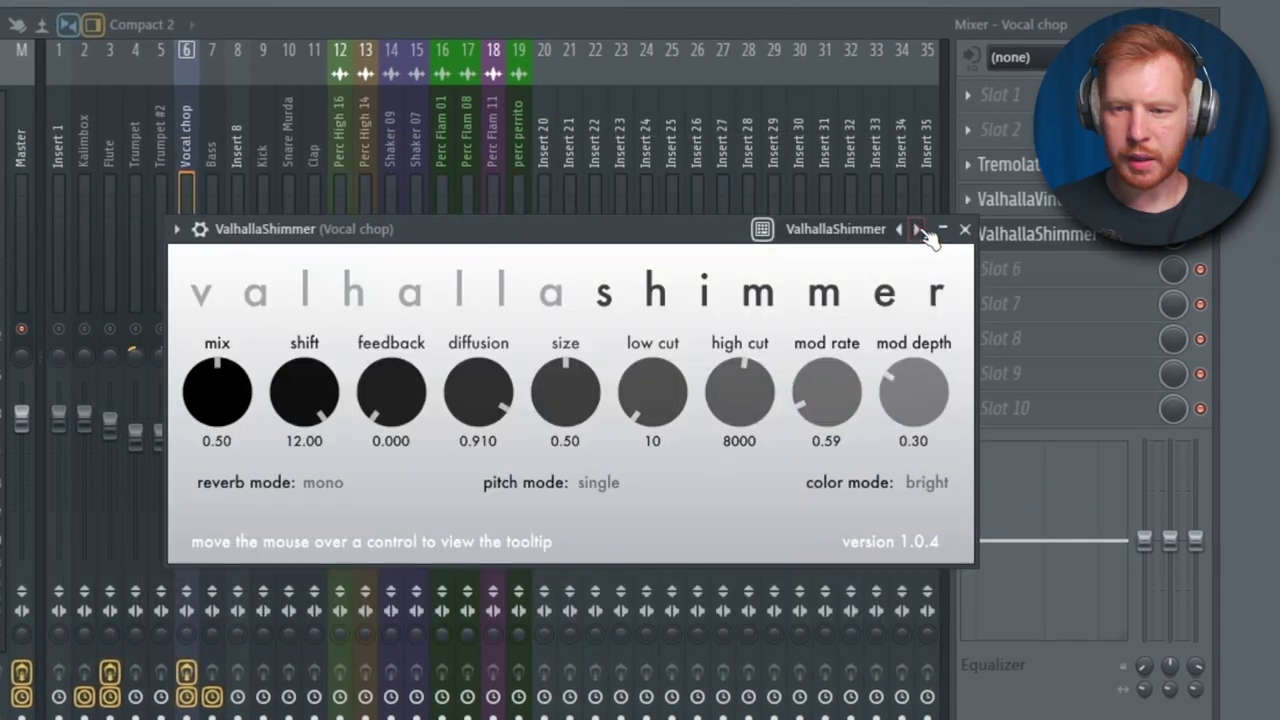
Load the ConcertHall preset in ValhallaShimmer on the Vocal chop track and reduce its mix.
click(918, 228)
click(945, 264)
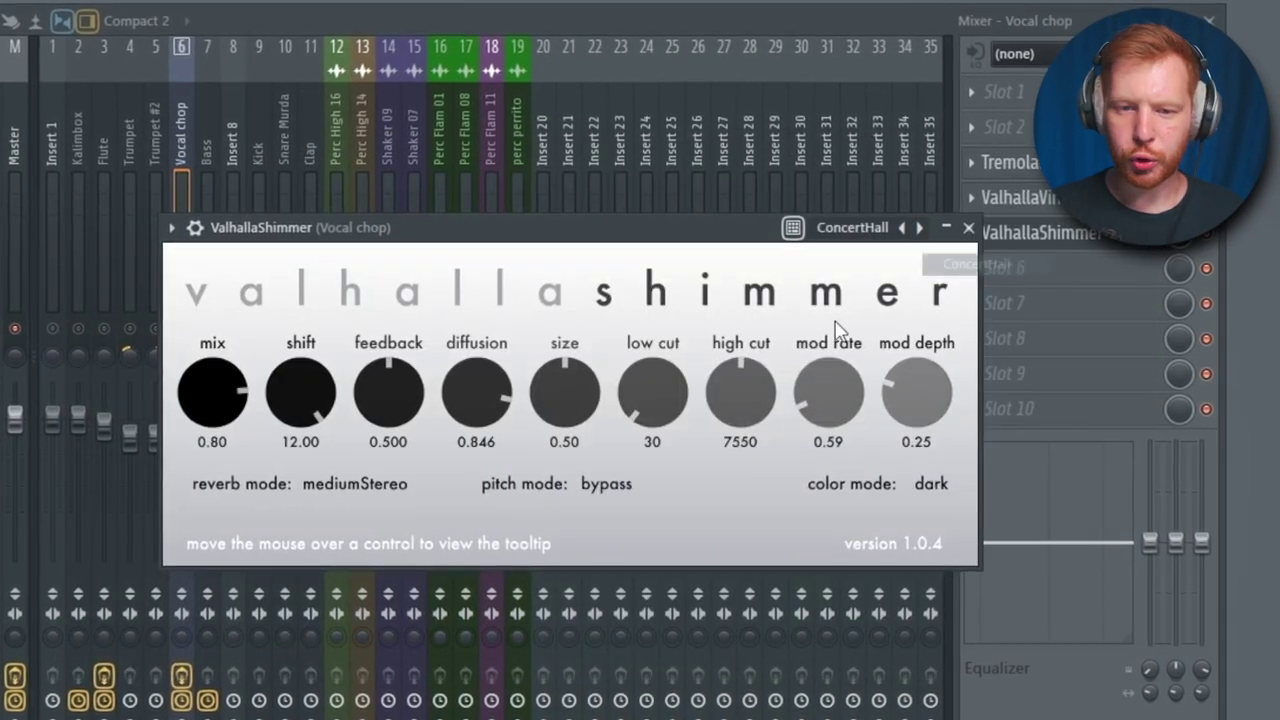
drag(212, 392, 168, 626)
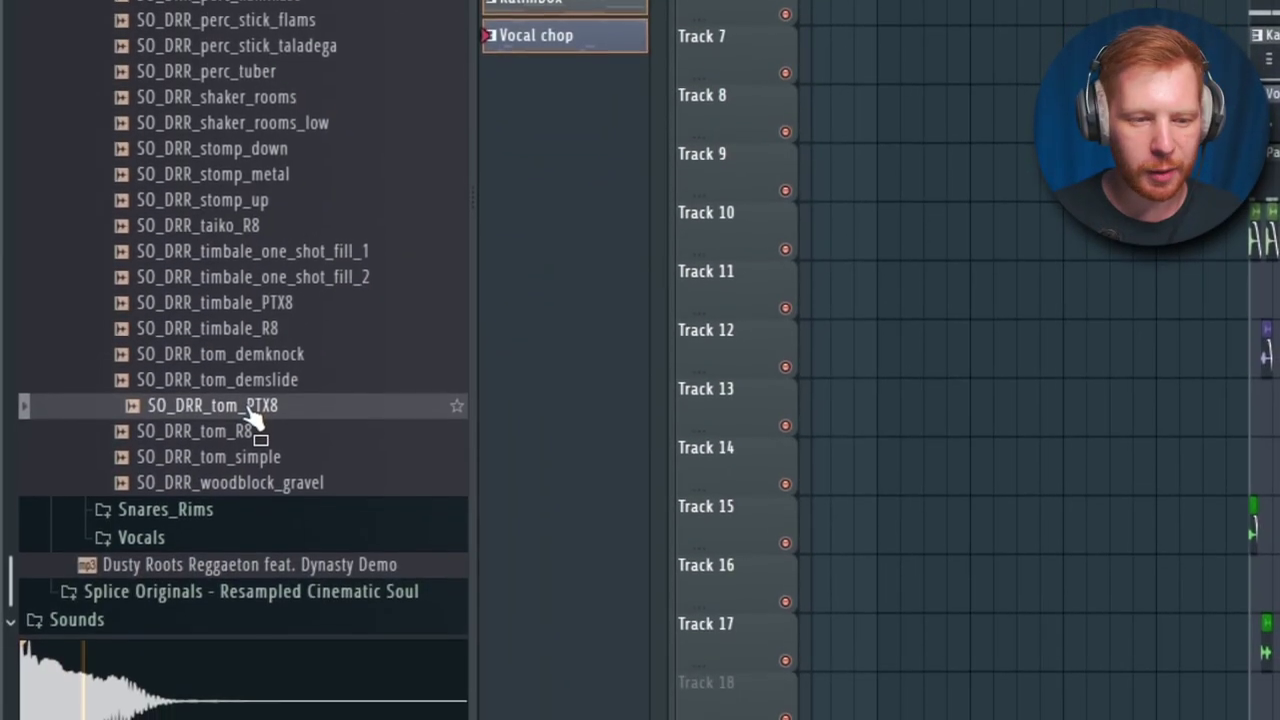
Build a drum fill in bar 16 from four SO_DRR_tom_PTX8 hits, two timbale one-shot fills and the TS_TROPICOO big fill.
drag(253, 433, 992, 450)
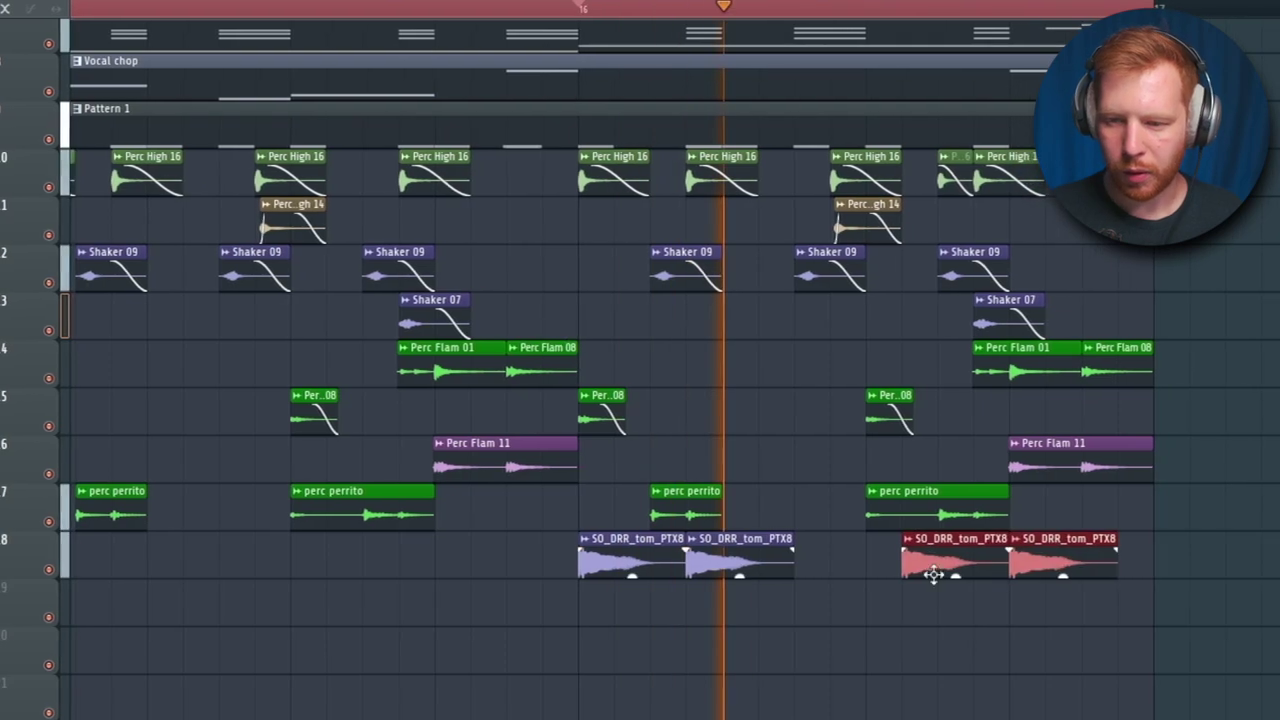
click(982, 654)
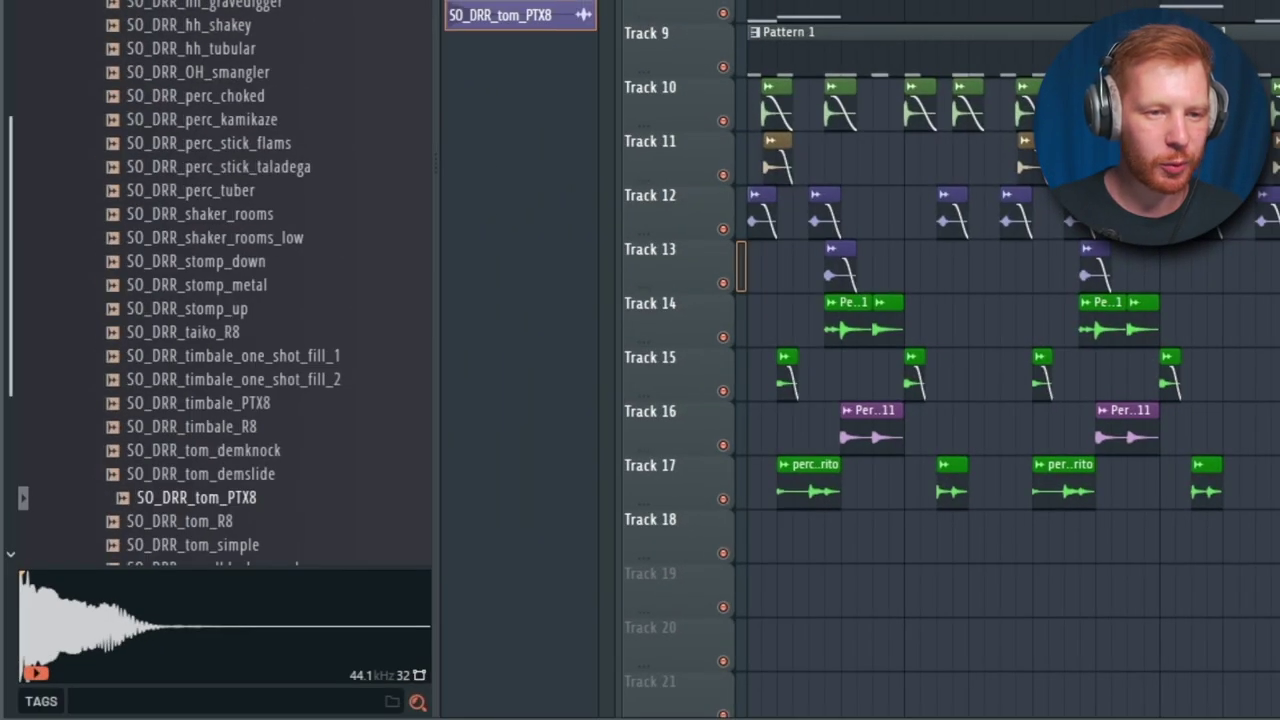
drag(243, 213, 980, 368)
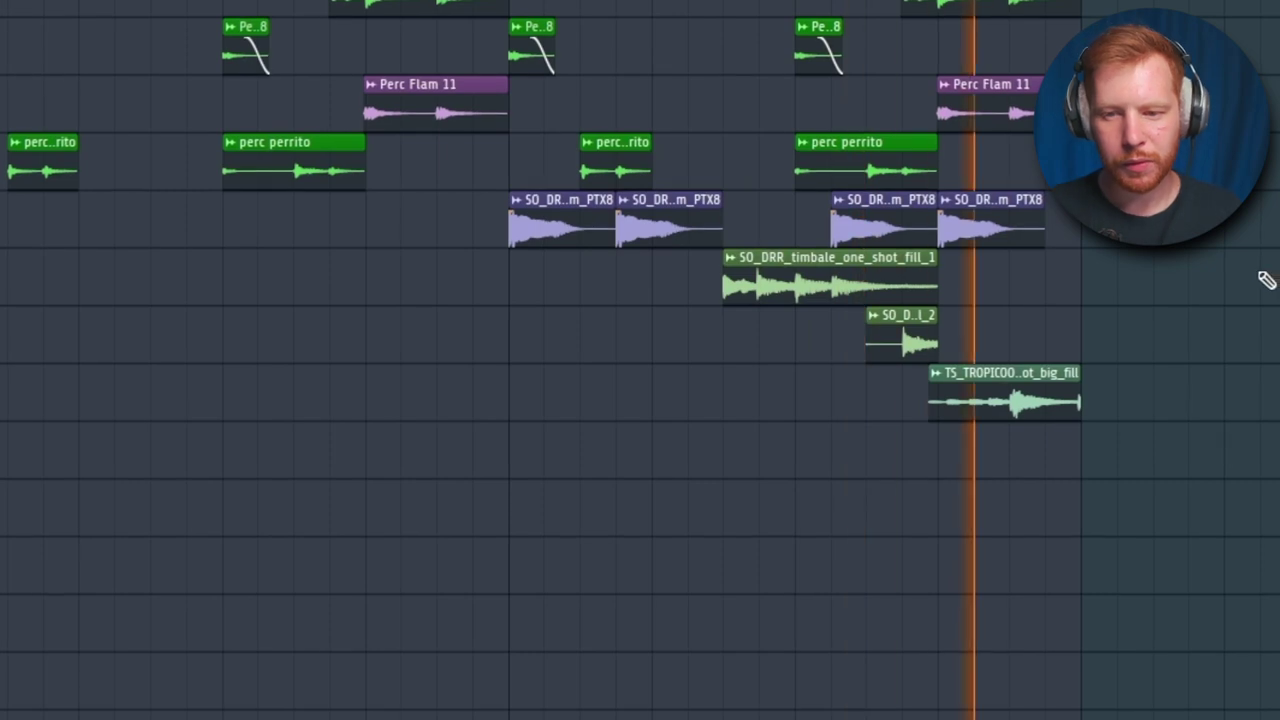
scroll(1252, 303, down, 3)
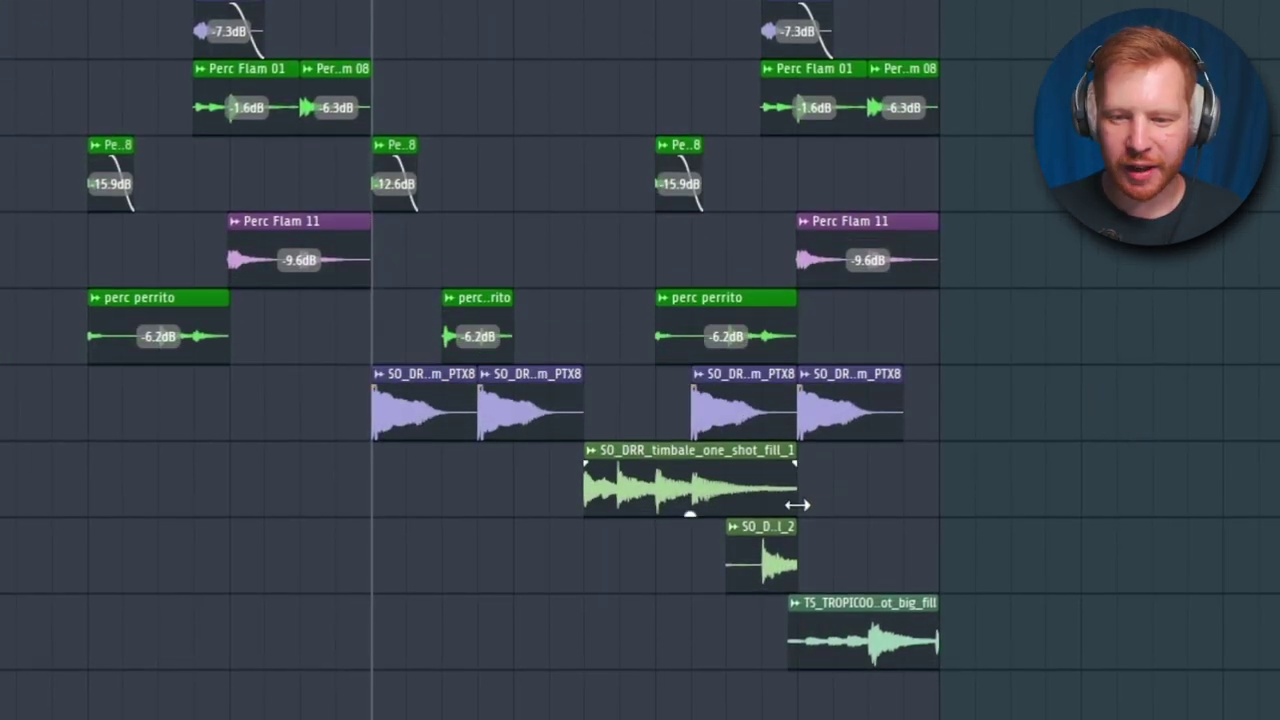
Select the tom, timbale and big fill clips that make up the drum fill in the last bar.
drag(586, 458, 990, 695)
ctrl+click(1105, 560)
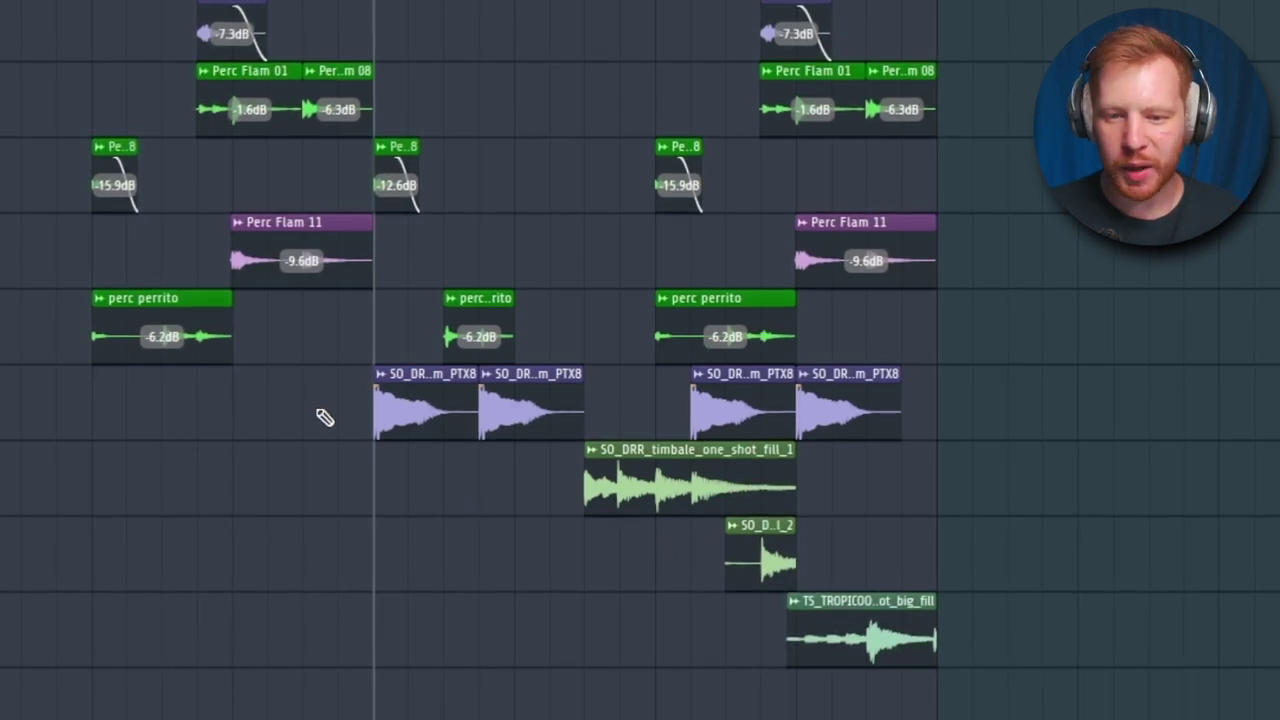
drag(325, 418, 915, 416)
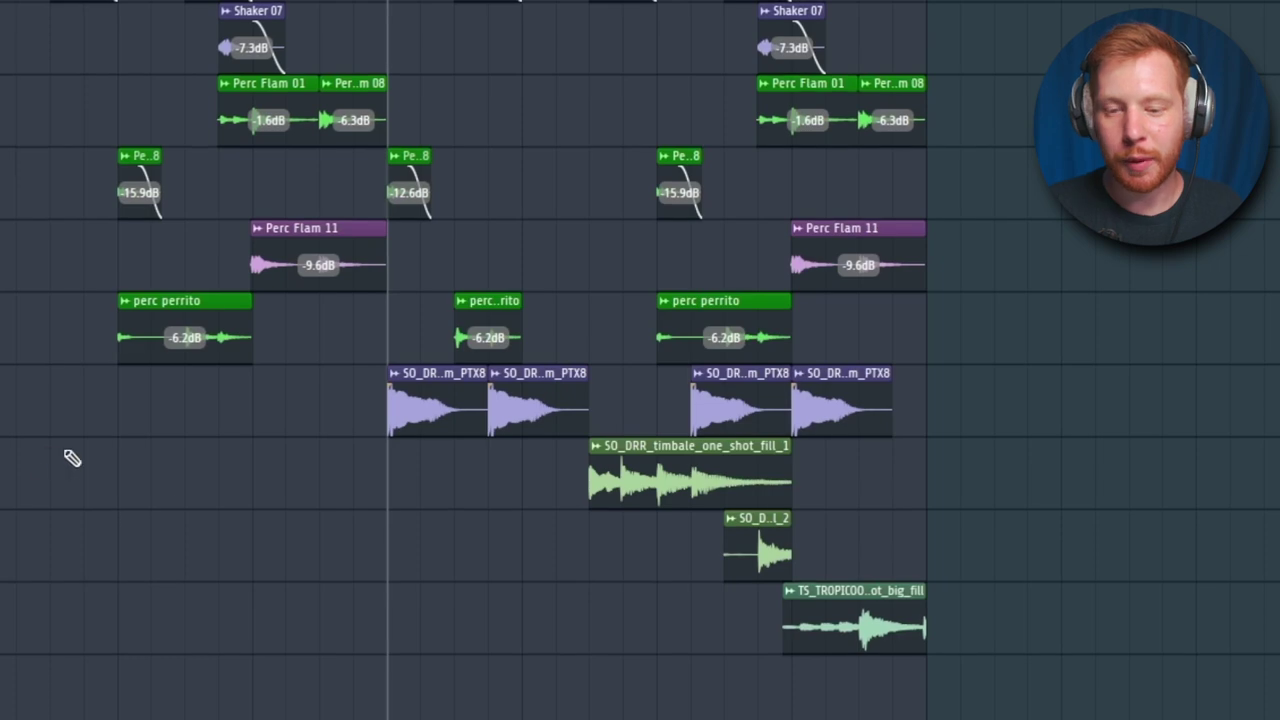
drag(420, 415, 762, 685)
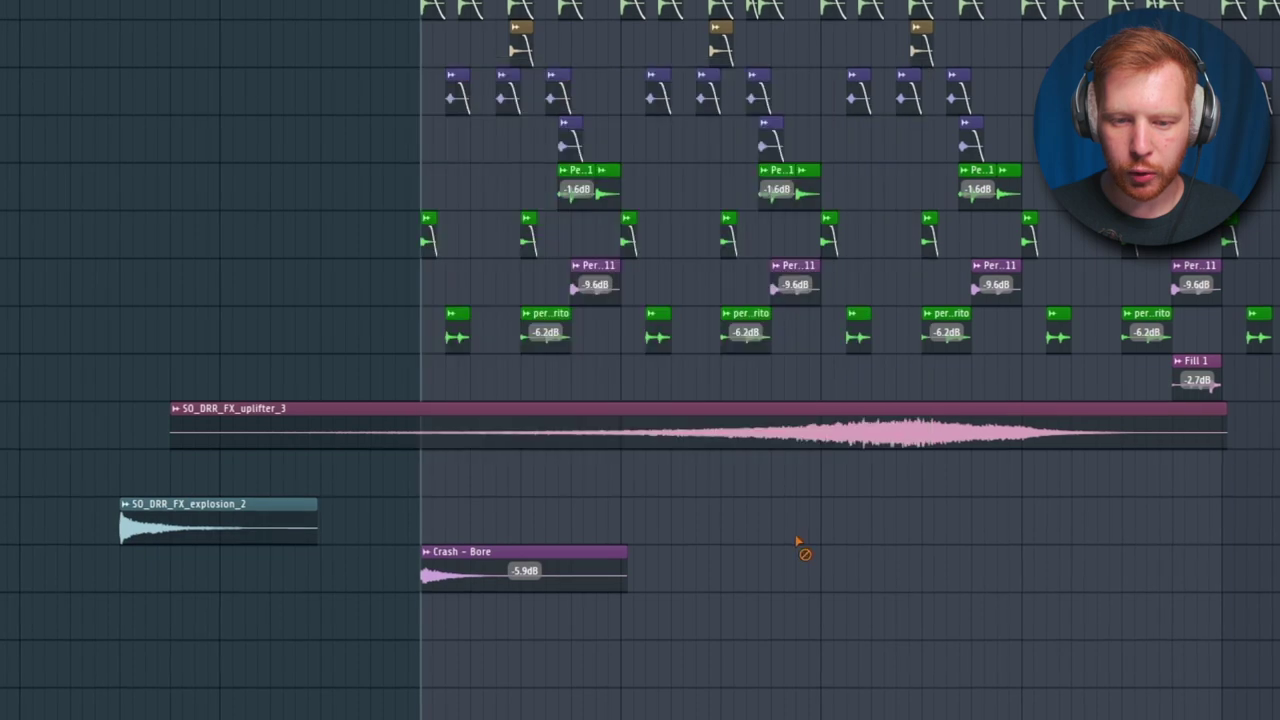
Move the SO_DRR_FX_uplifter_3 clip to lead into the beat's first bar, with SO_DRR_FX_explosion_2 on the downbeat at -3.5 dB.
drag(808, 440, 451, 446)
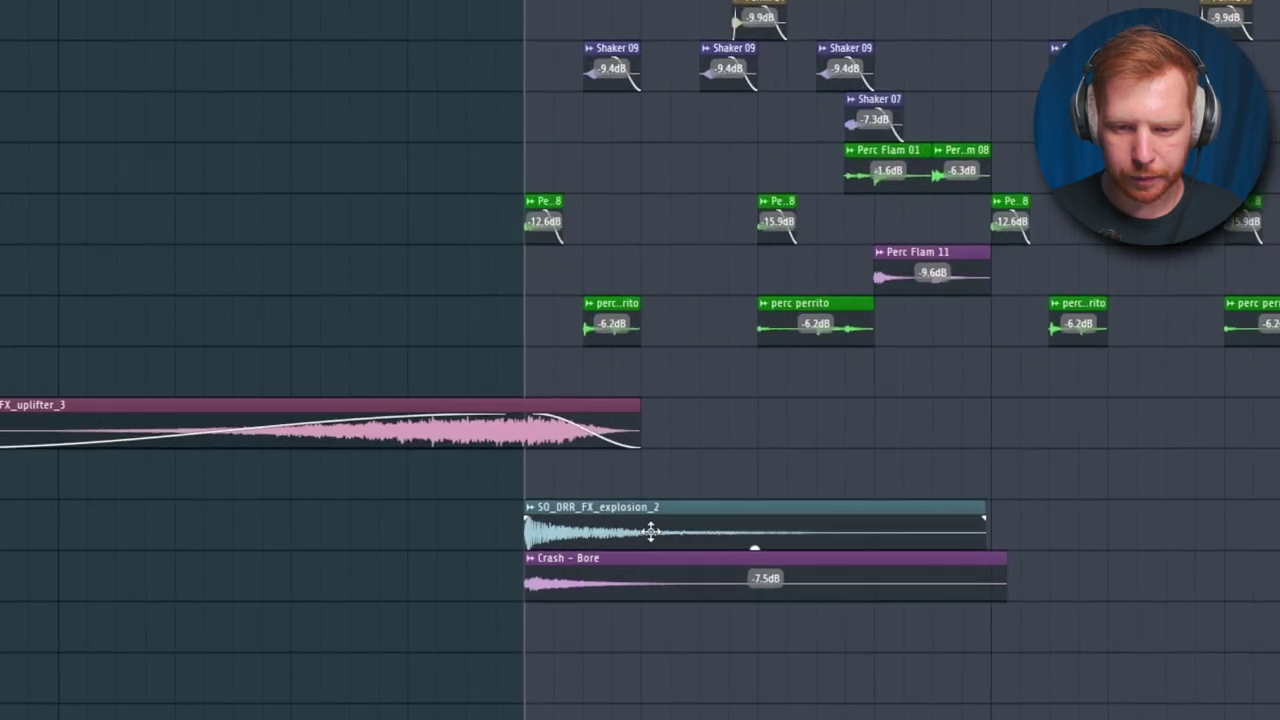
double_click(650, 530)
key(Escape)
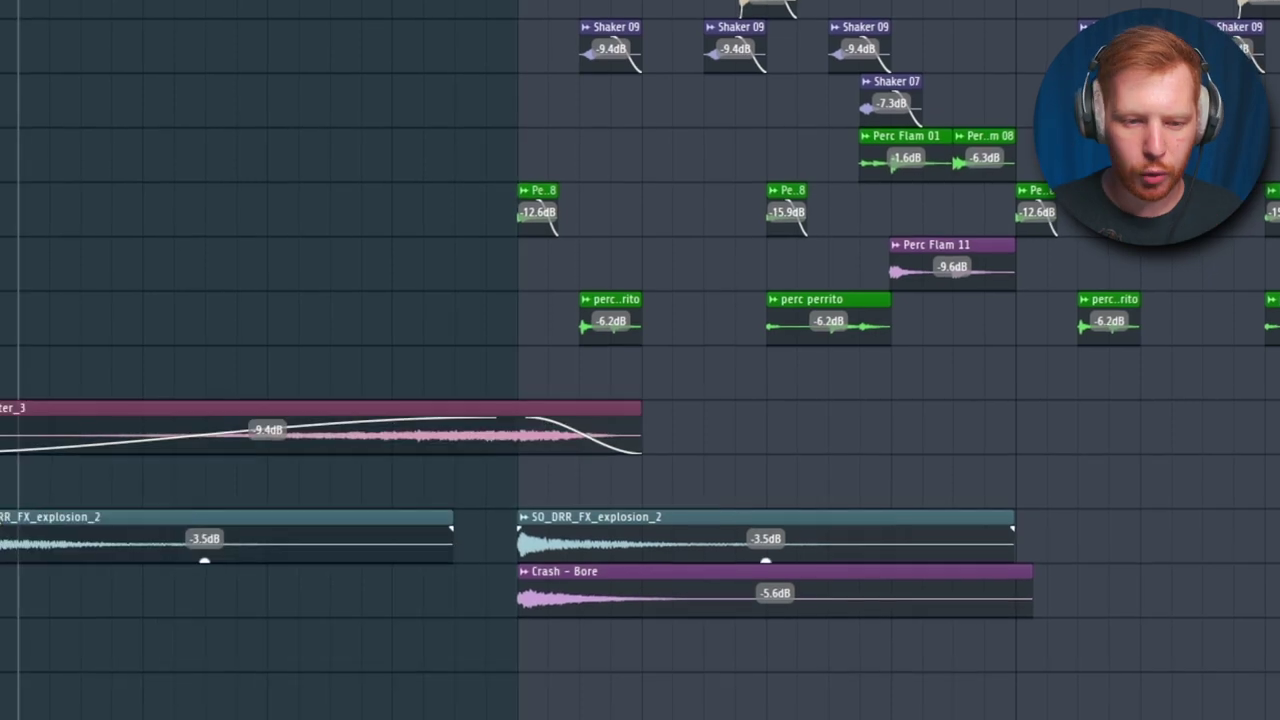
Make the SO_DRR_FX_explosion_2 copy before the beat's start a unique sample and reverse it as a swell into the downbeat.
click(2, 519)
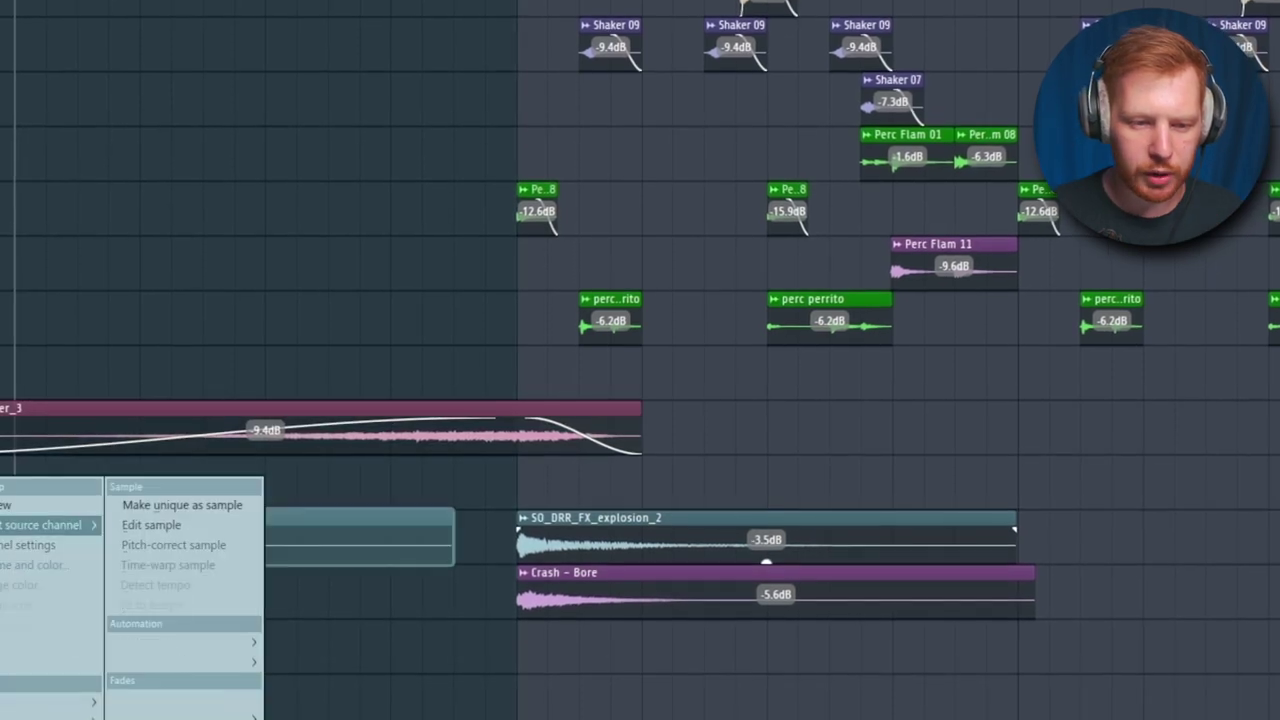
click(20, 630)
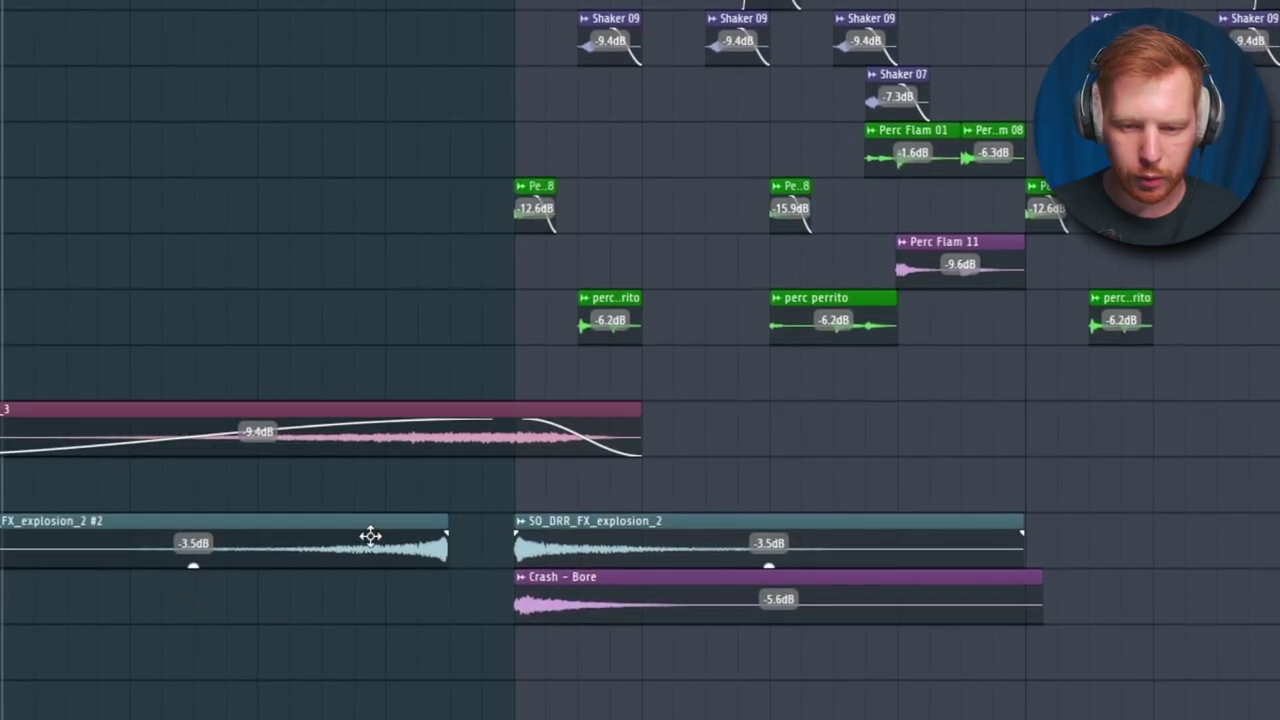
scroll(474, 563, up, 5)
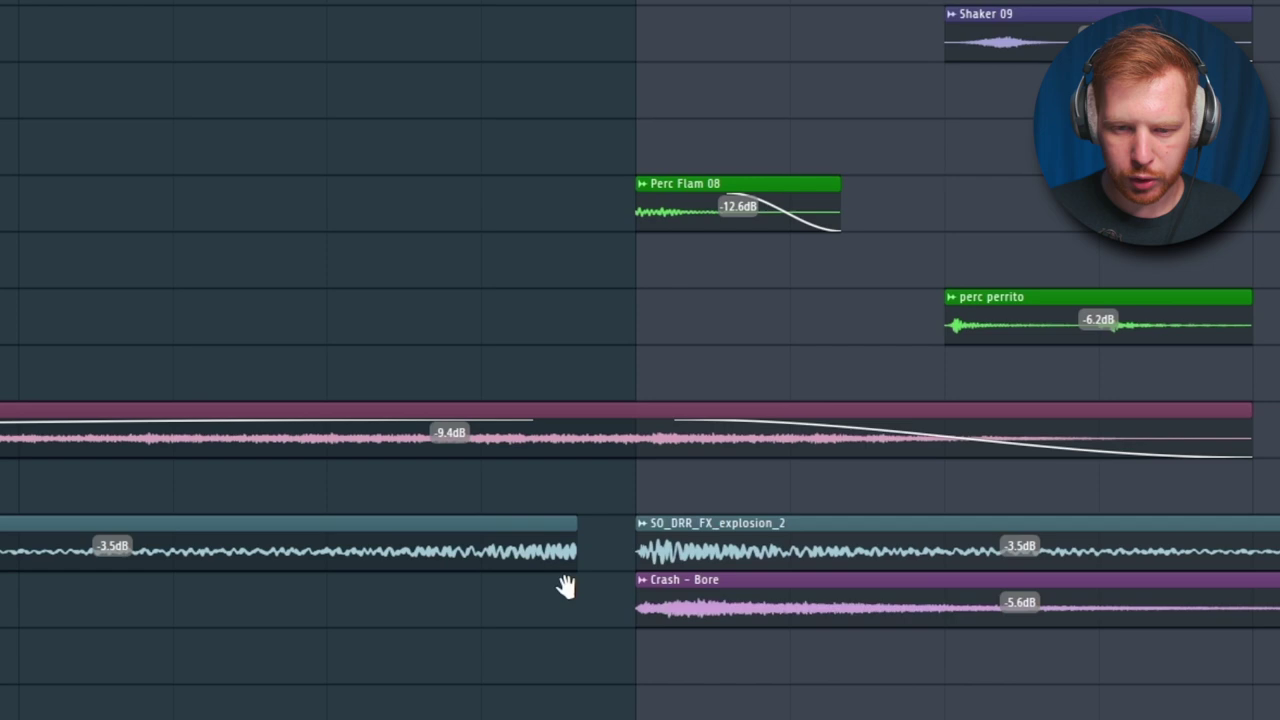
middle_click(566, 586)
click(602, 494)
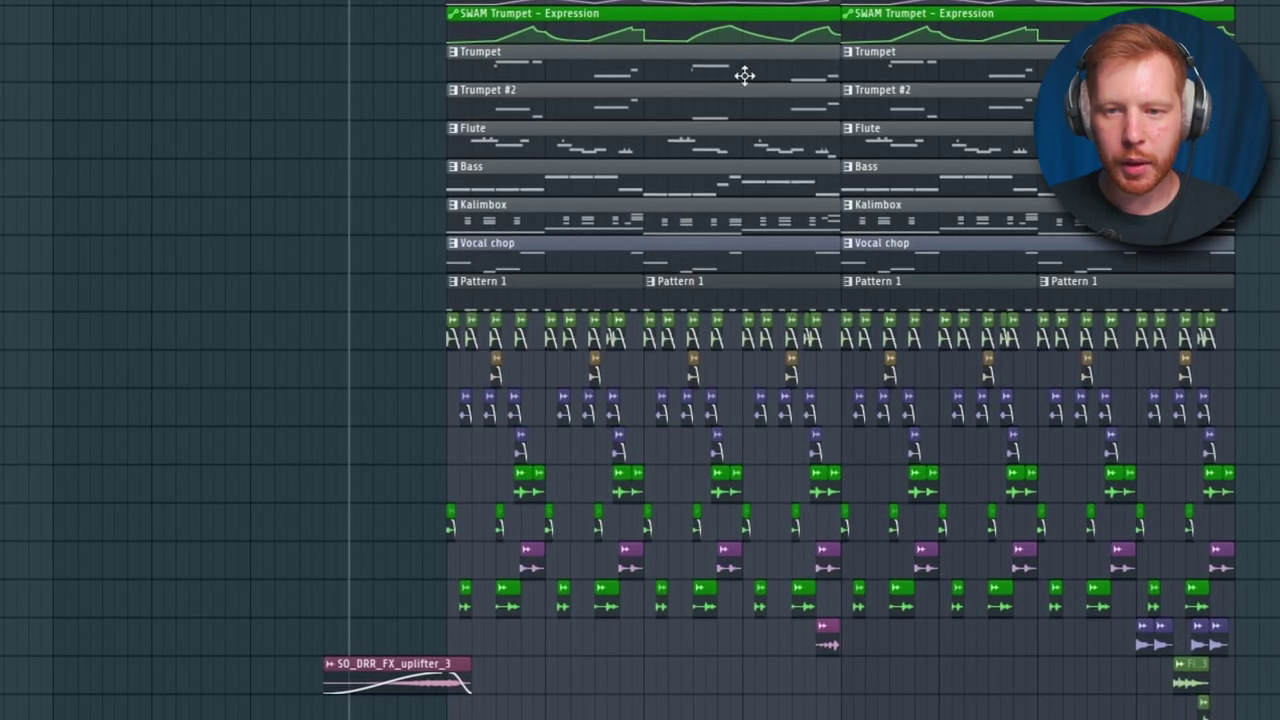
Review the mixer's track levels and bus routing, and examine the FabFilter Pro-Q 3 curves on the Flute and BRASS tracks.
key(F9)
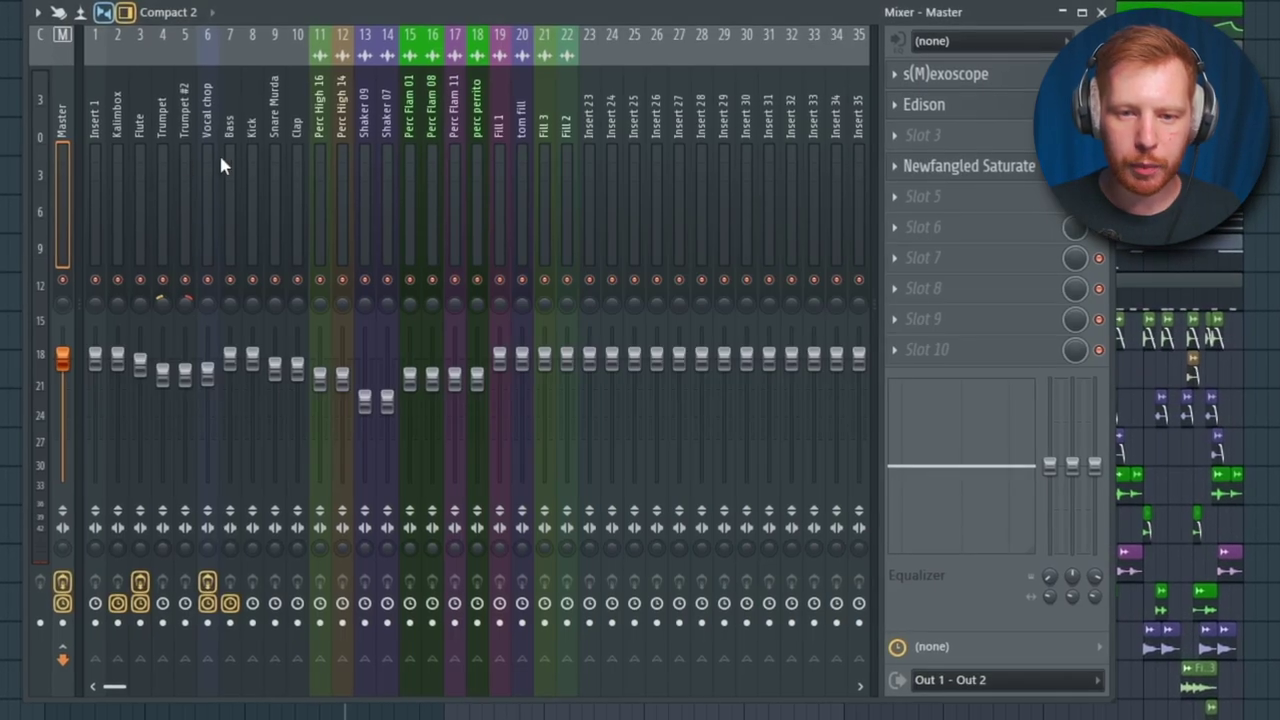
key(F9)
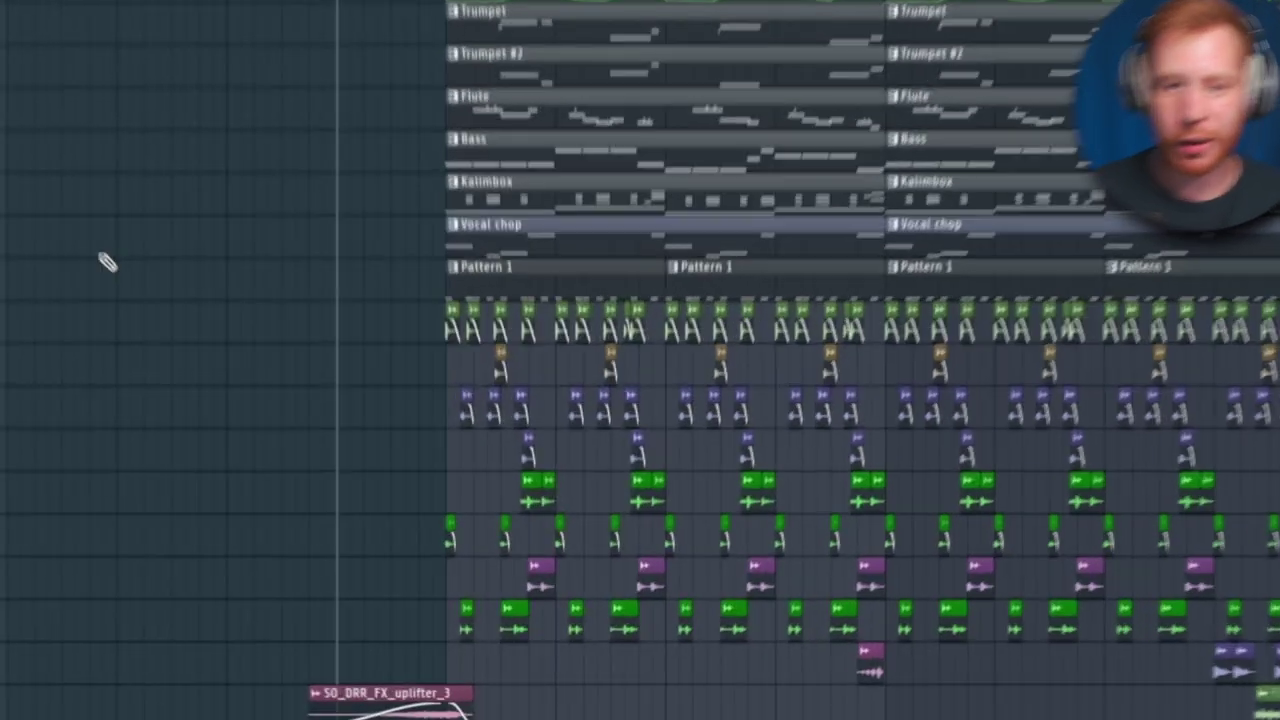
key(F9)
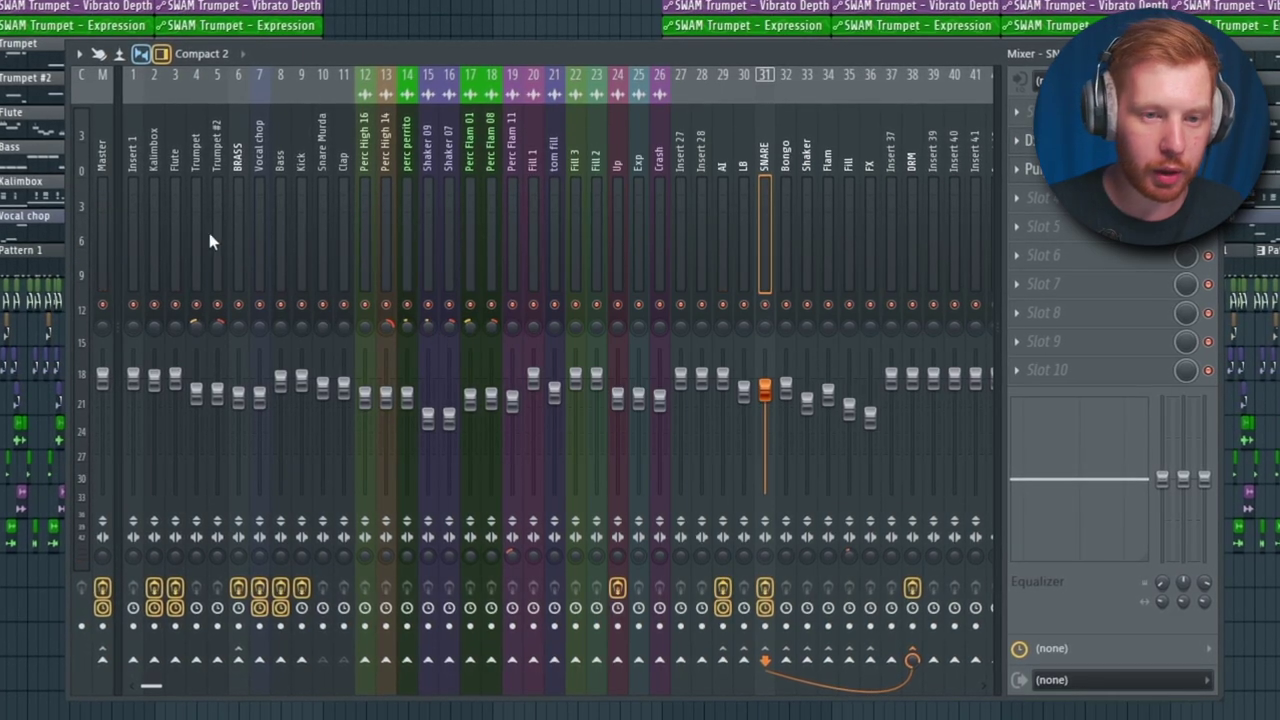
click(1098, 376)
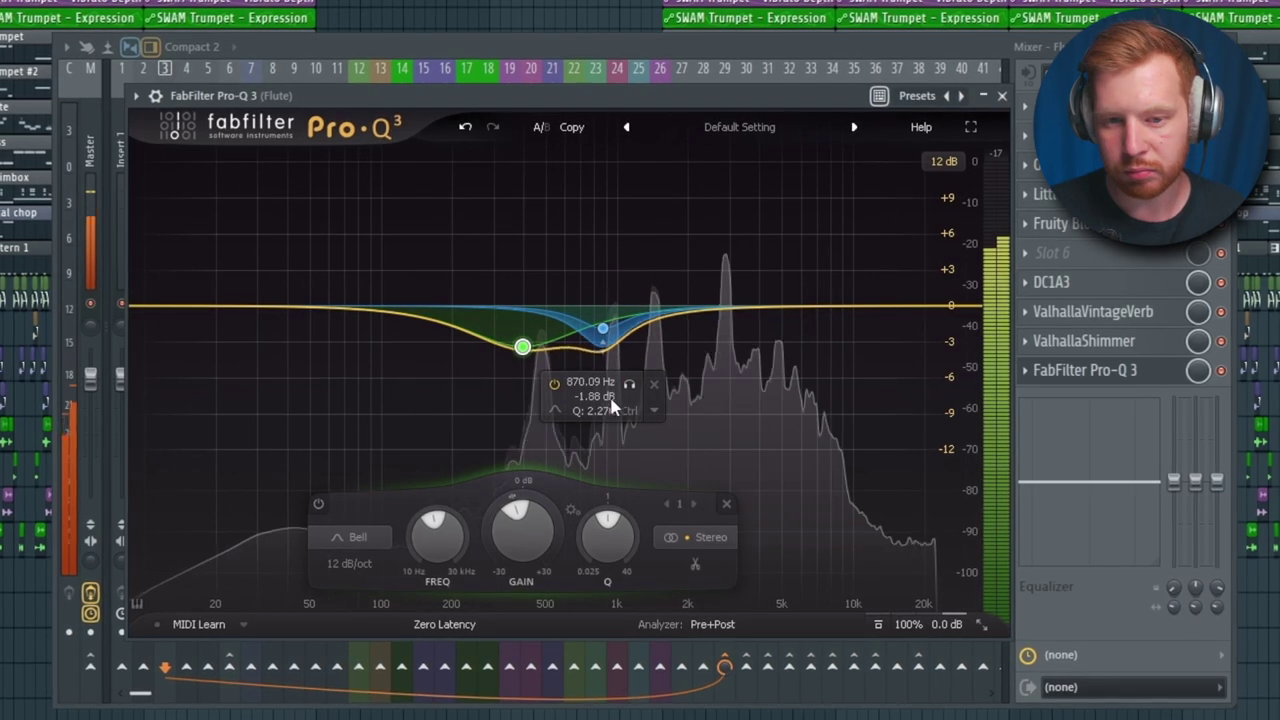
click(1004, 93)
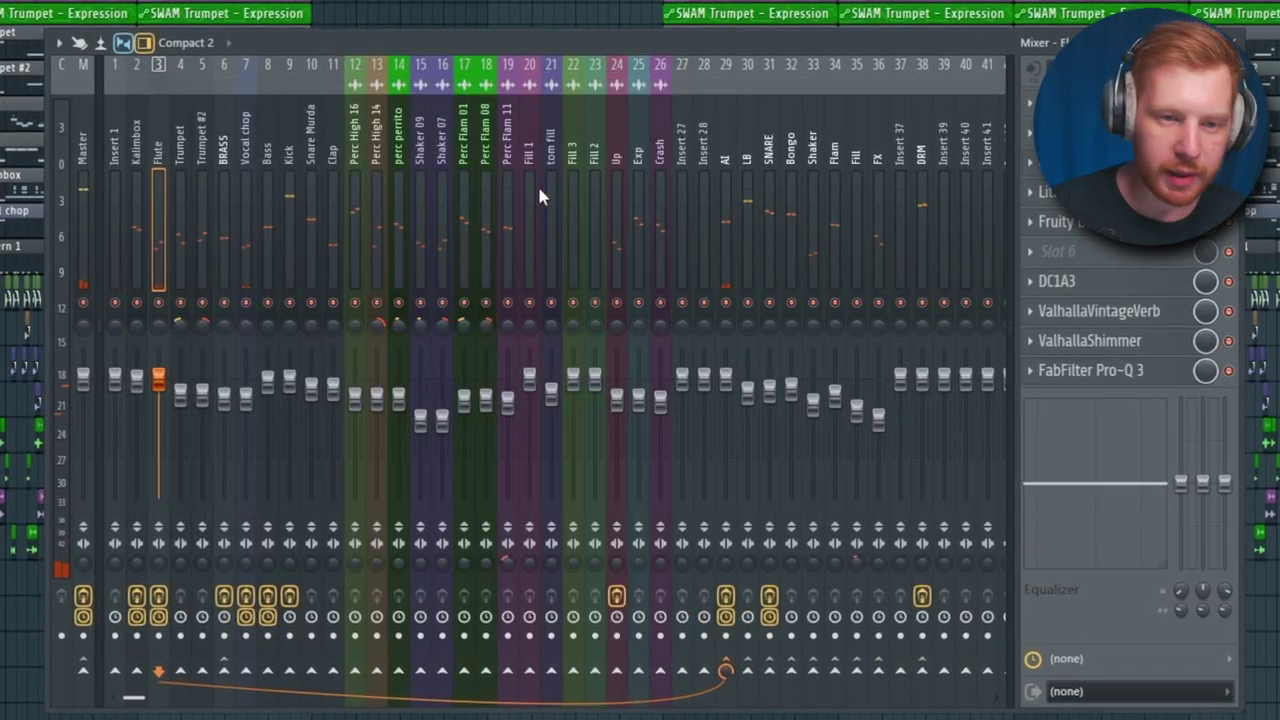
click(188, 151)
click(218, 150)
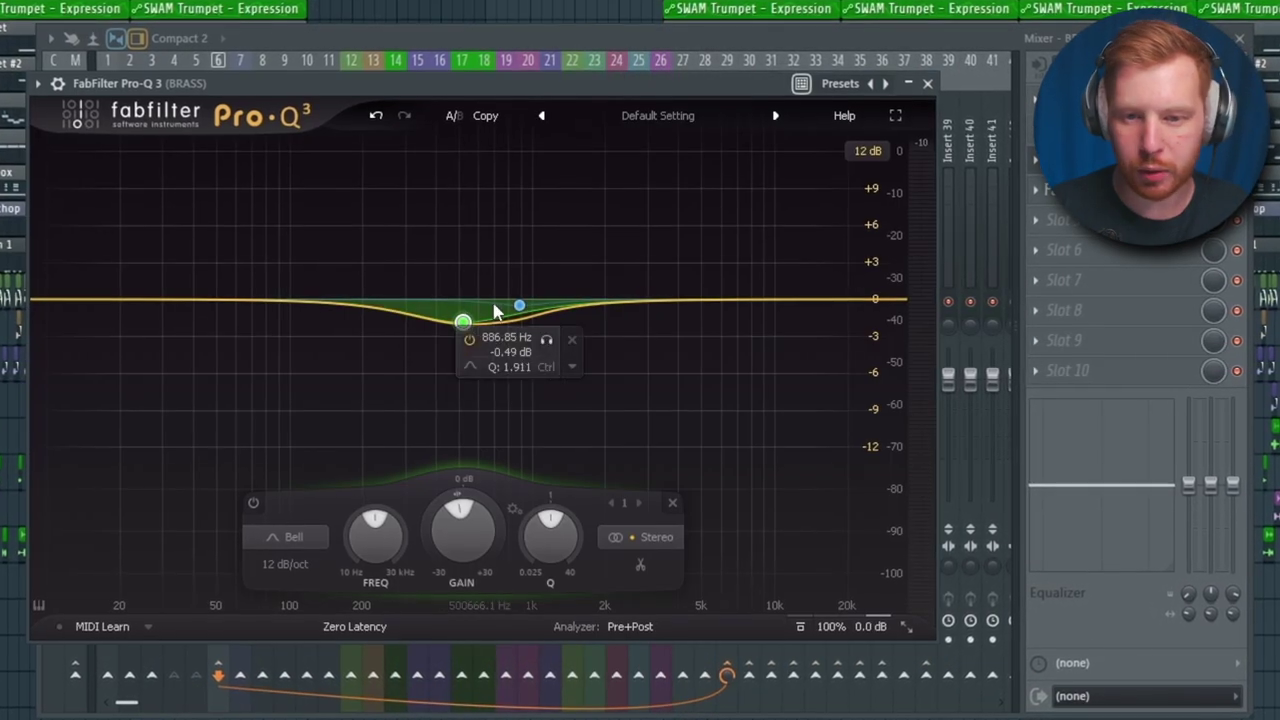